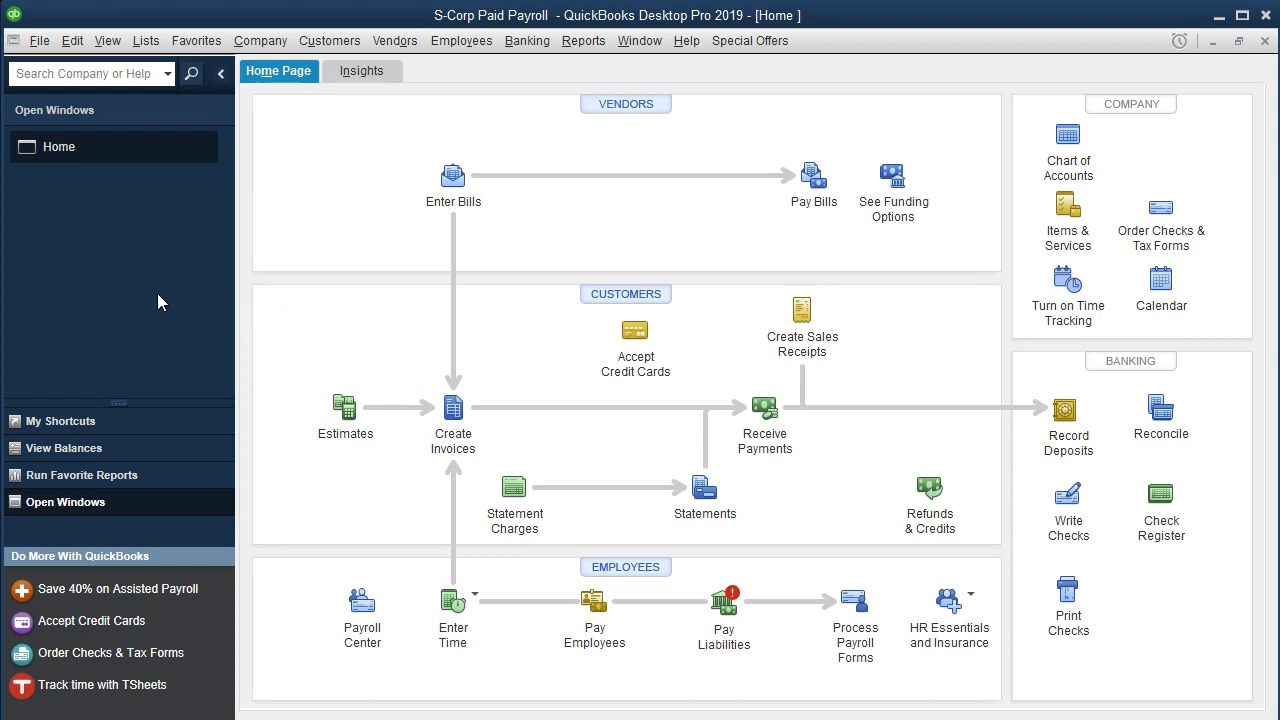
Open the employee's record from the Employee Center and show his Payroll Info details
left_click(107, 40)
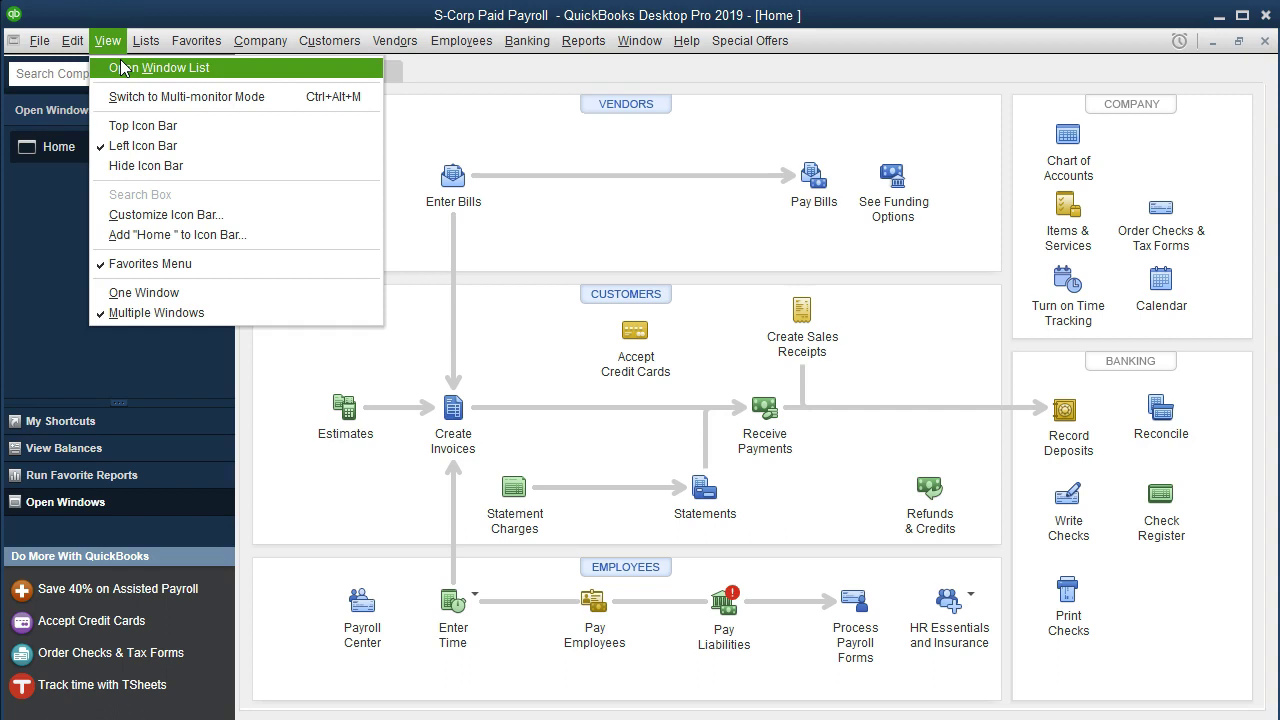
left_click(251, 624)
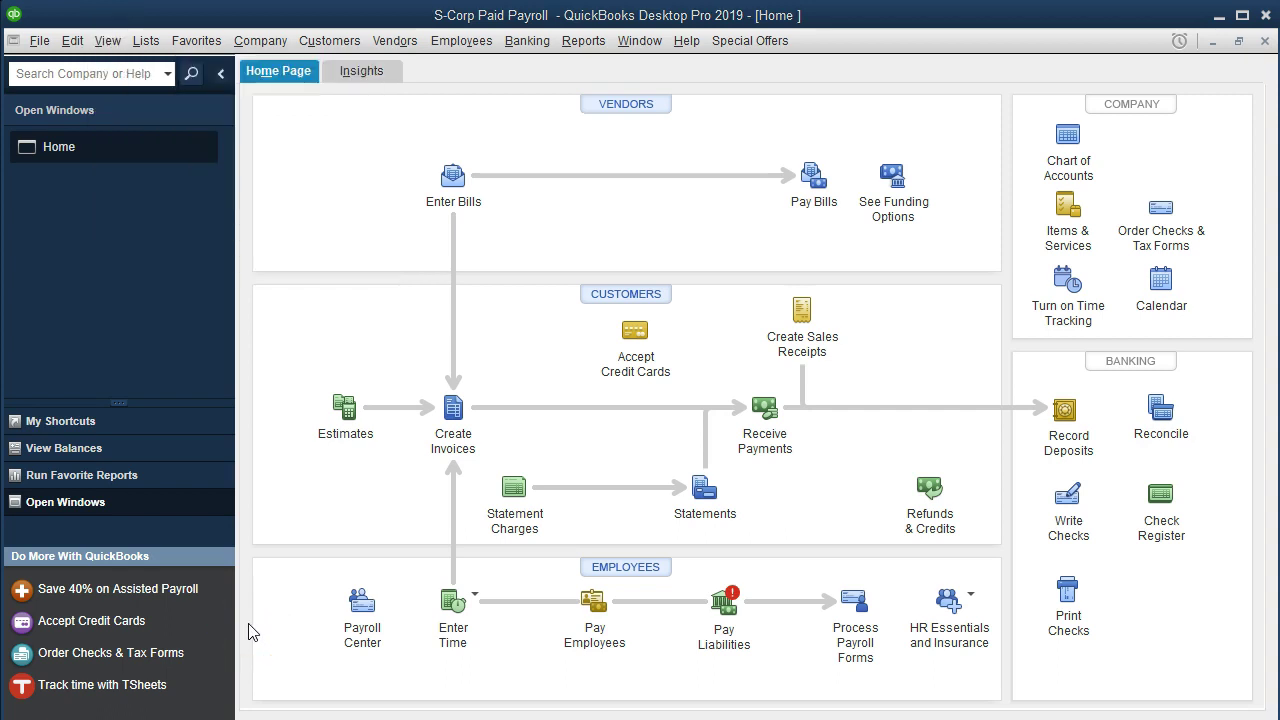
left_click(455, 40)
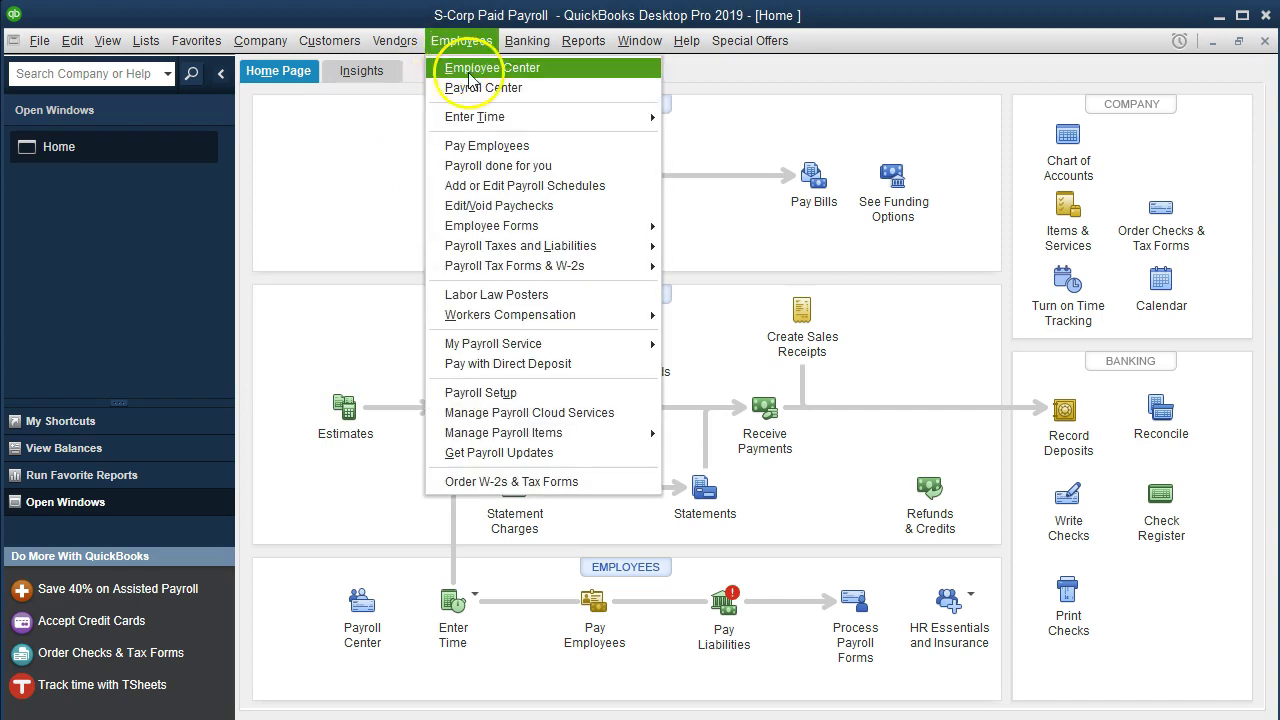
left_click(543, 66)
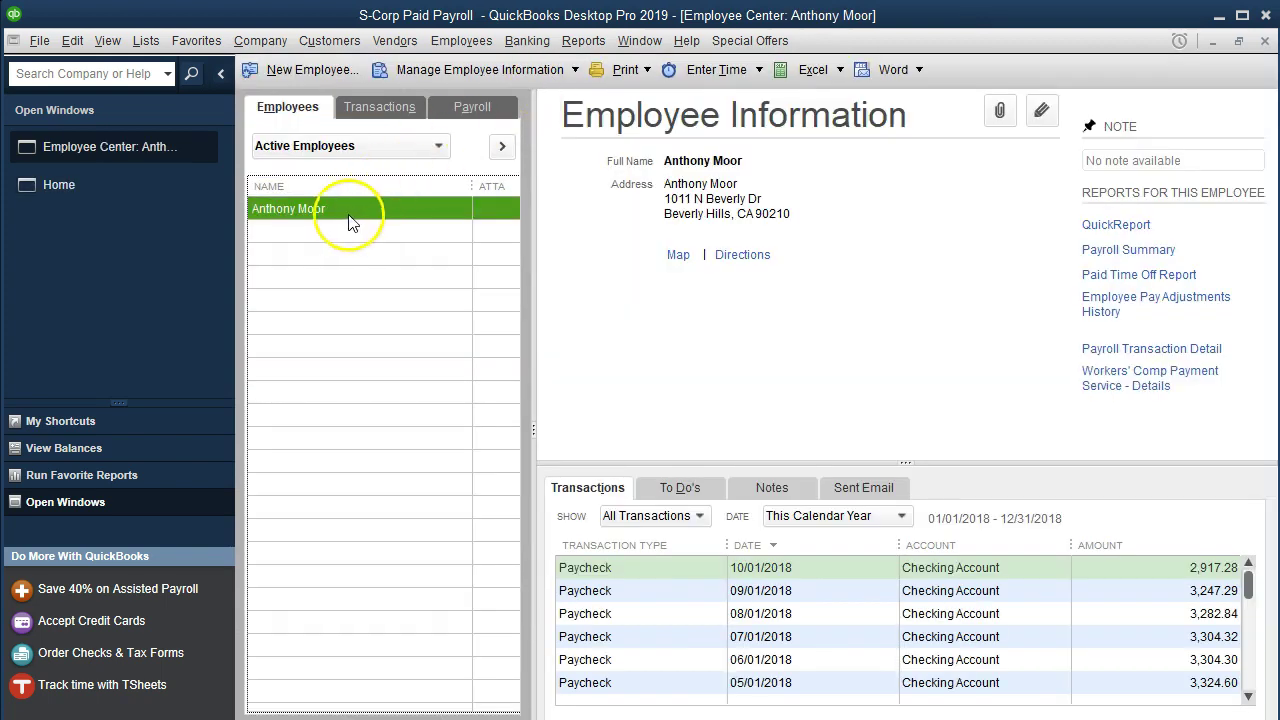
double_click(347, 220)
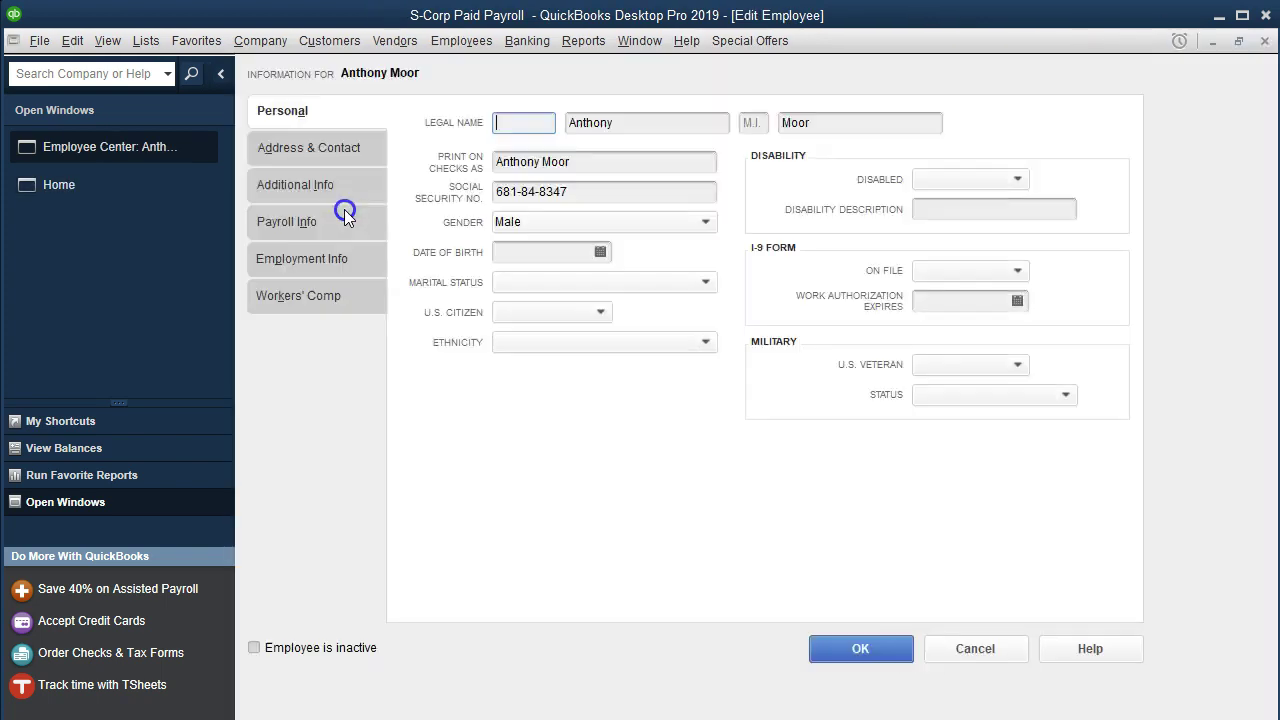
left_click(336, 223)
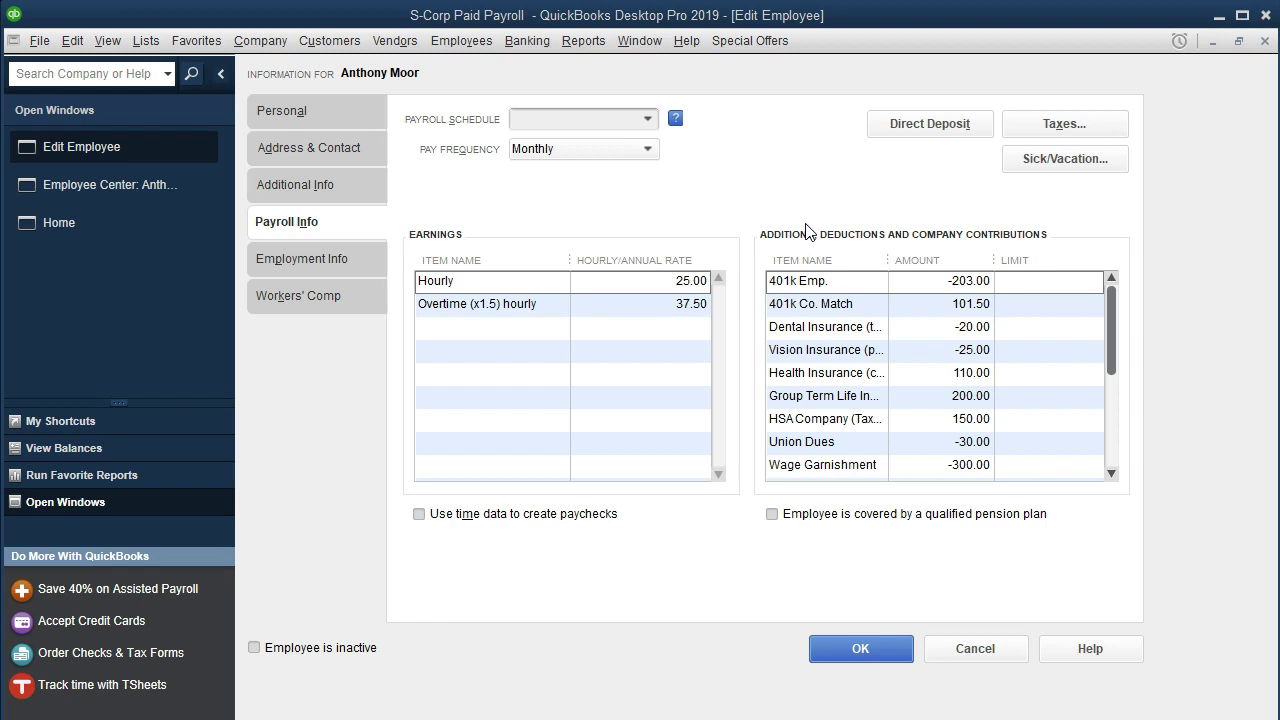
Set the employee's Sick Hours available to 5 and save the employee record
left_click(1012, 170)
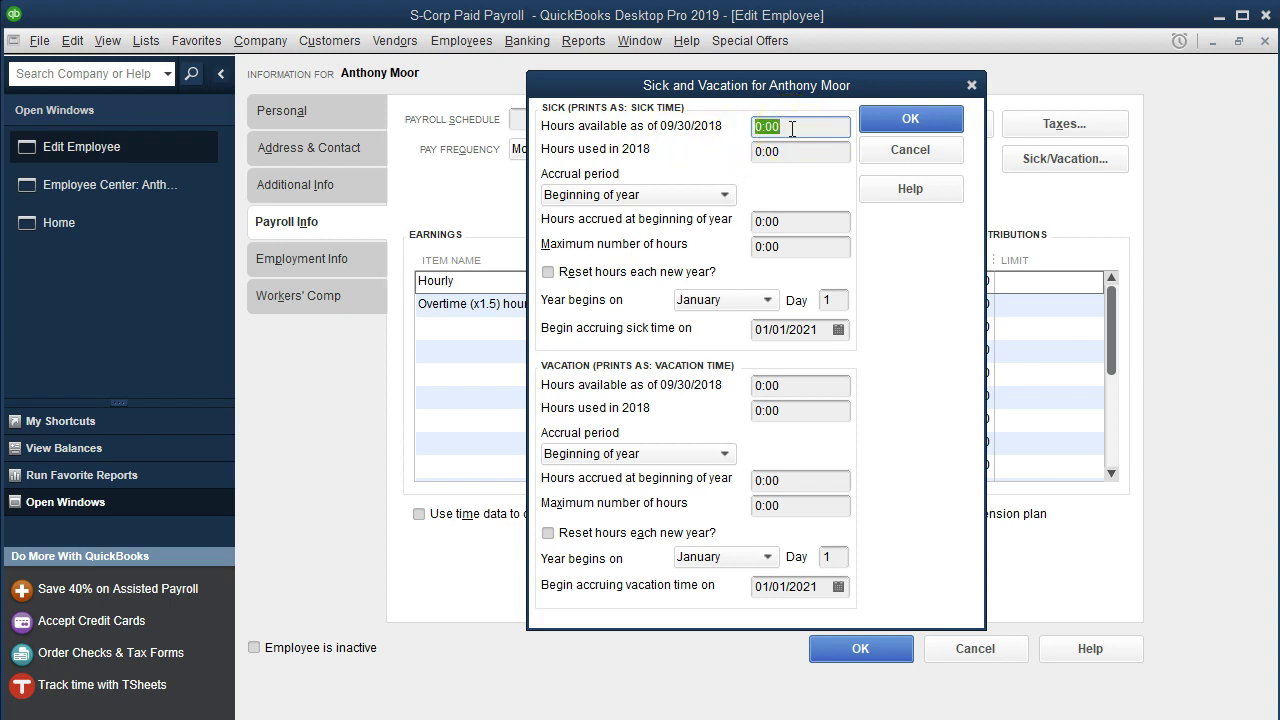
type("5")
key("Tab")
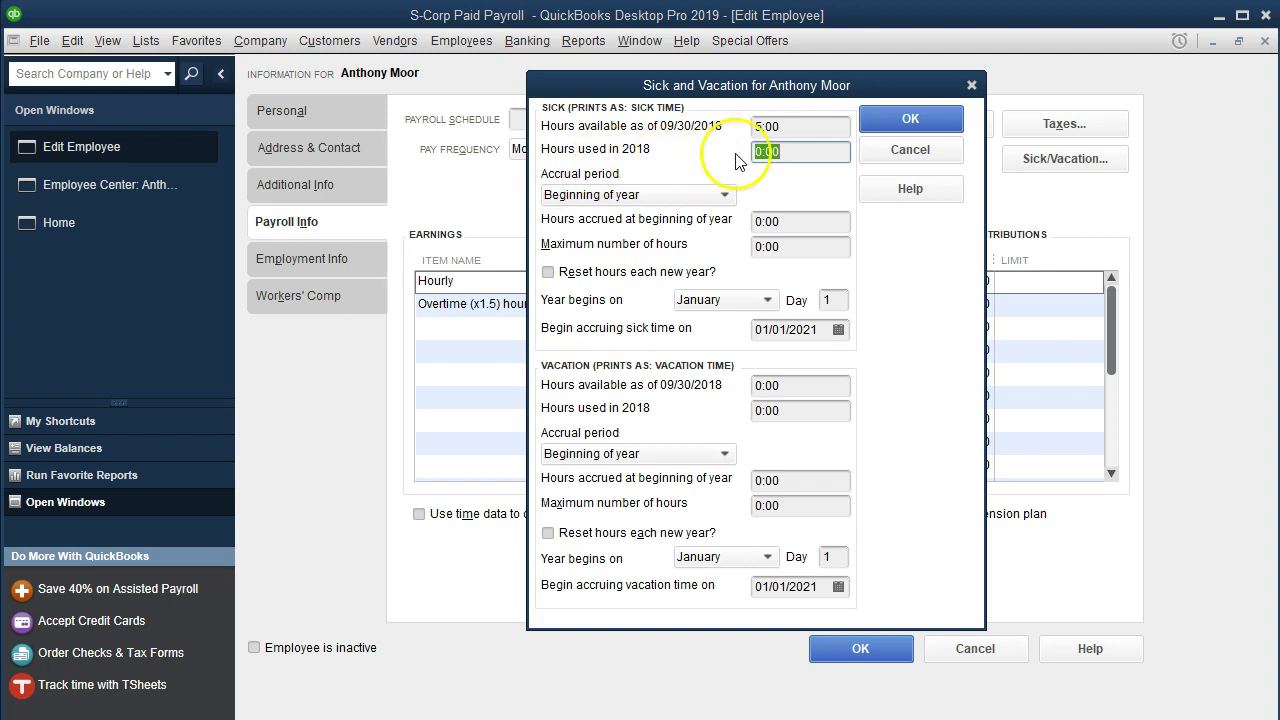
left_click(888, 118)
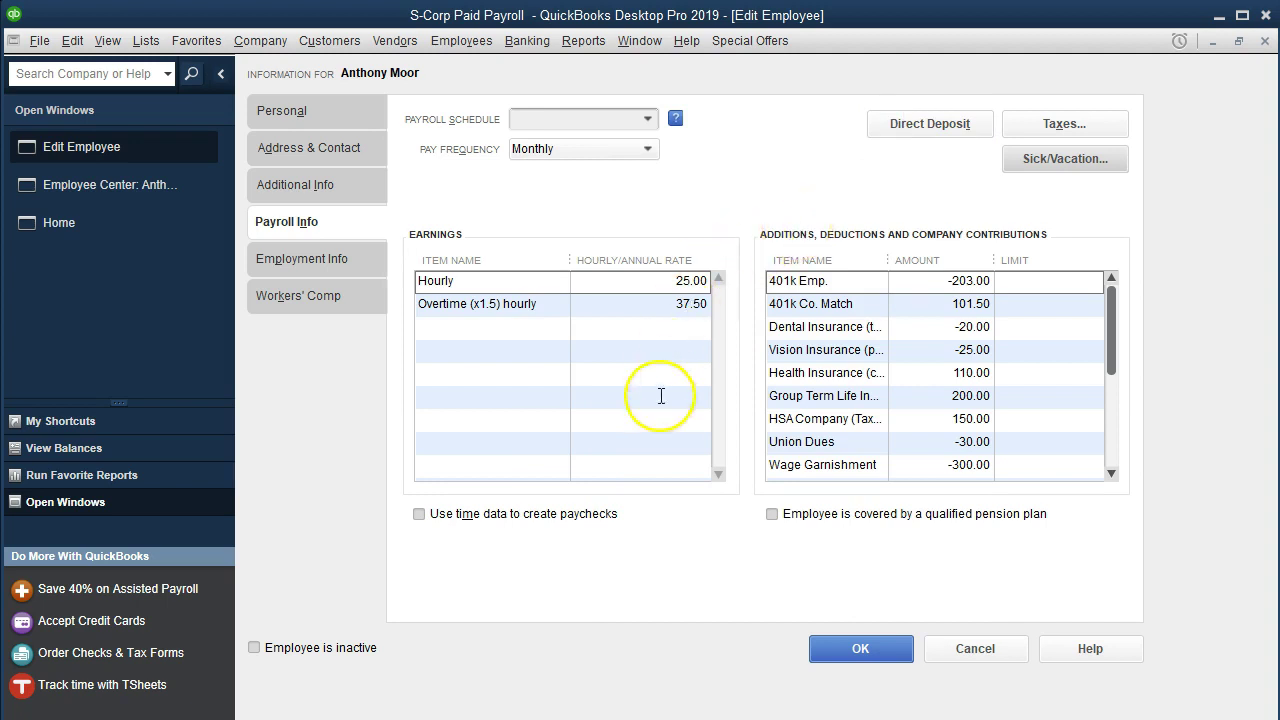
left_click(826, 651)
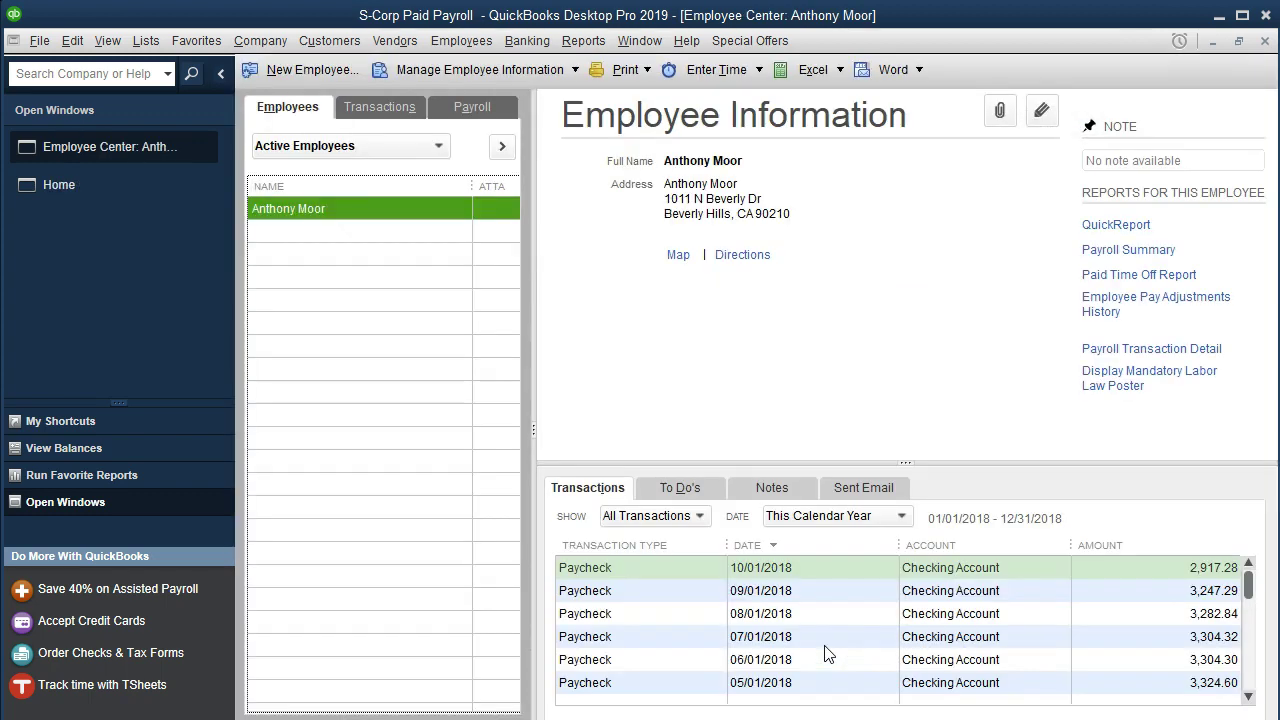
Close the Employee Center and start a new Pay Employees run from the Payroll Center
left_click(1263, 45)
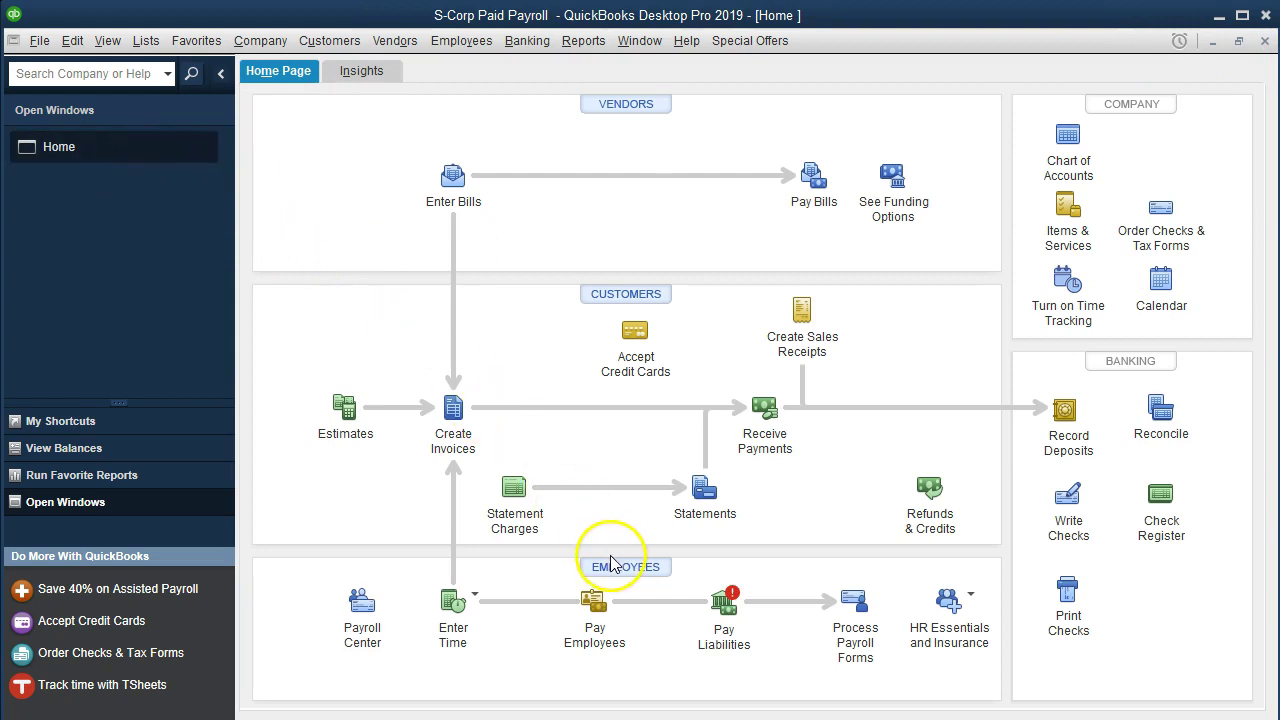
left_click(594, 618)
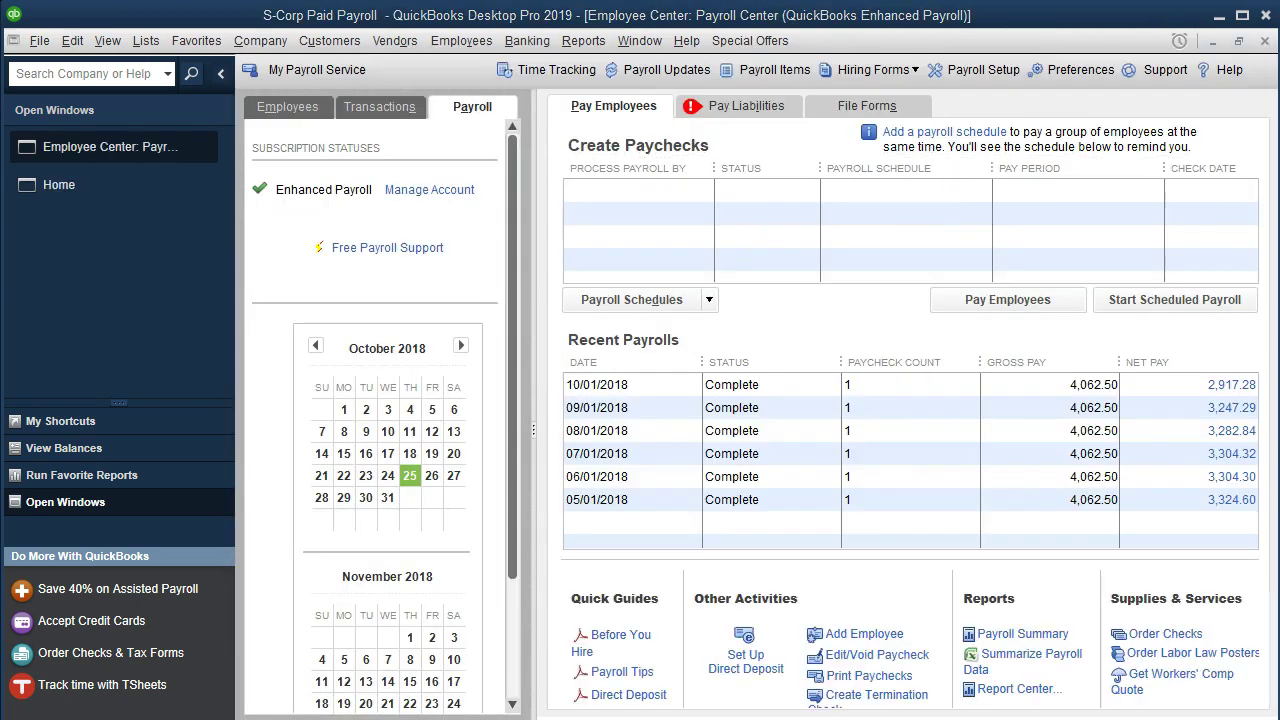
left_click(888, 362)
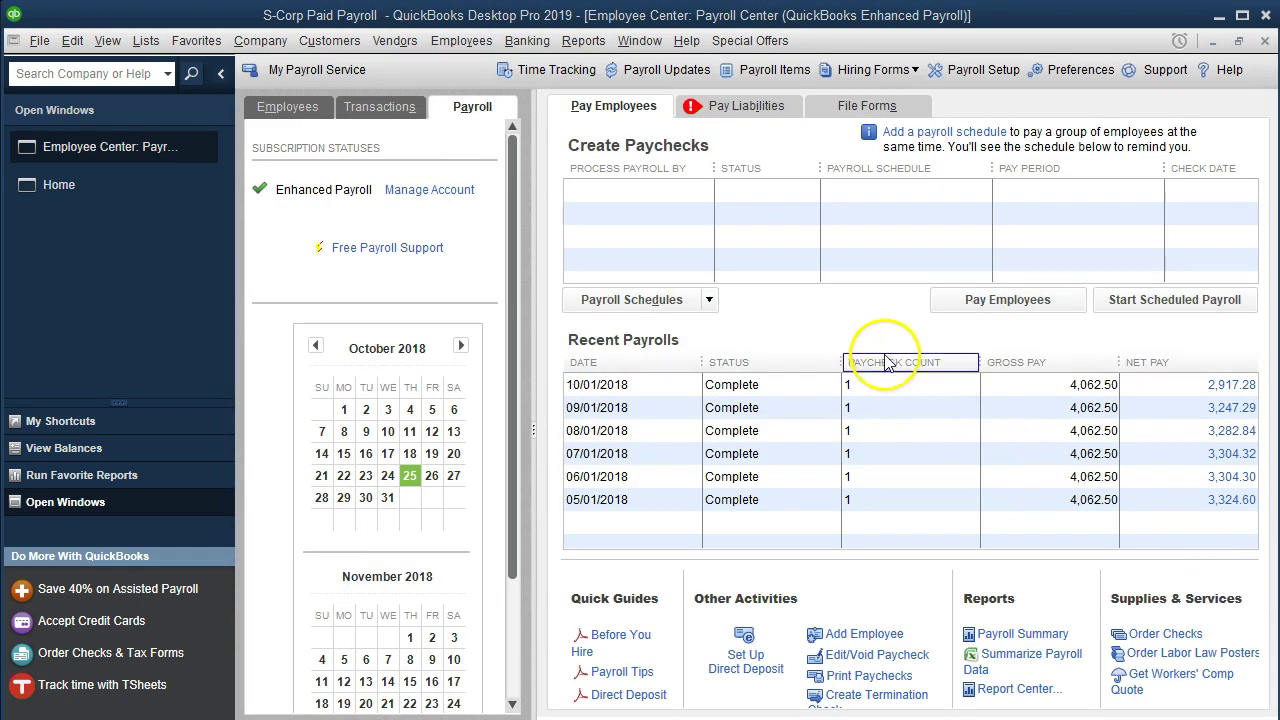
left_click(955, 310)
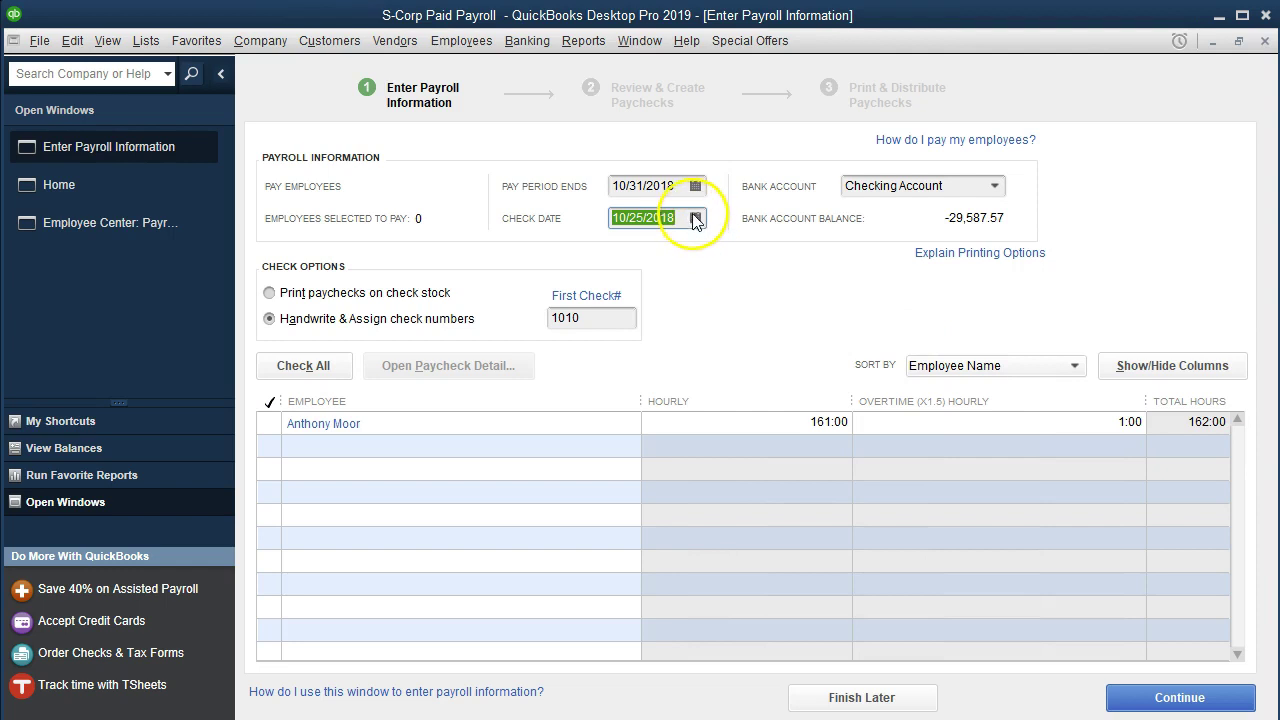
Change the check date to 11/01/2018 and tick the employee to include him in this payroll
left_click(681, 185)
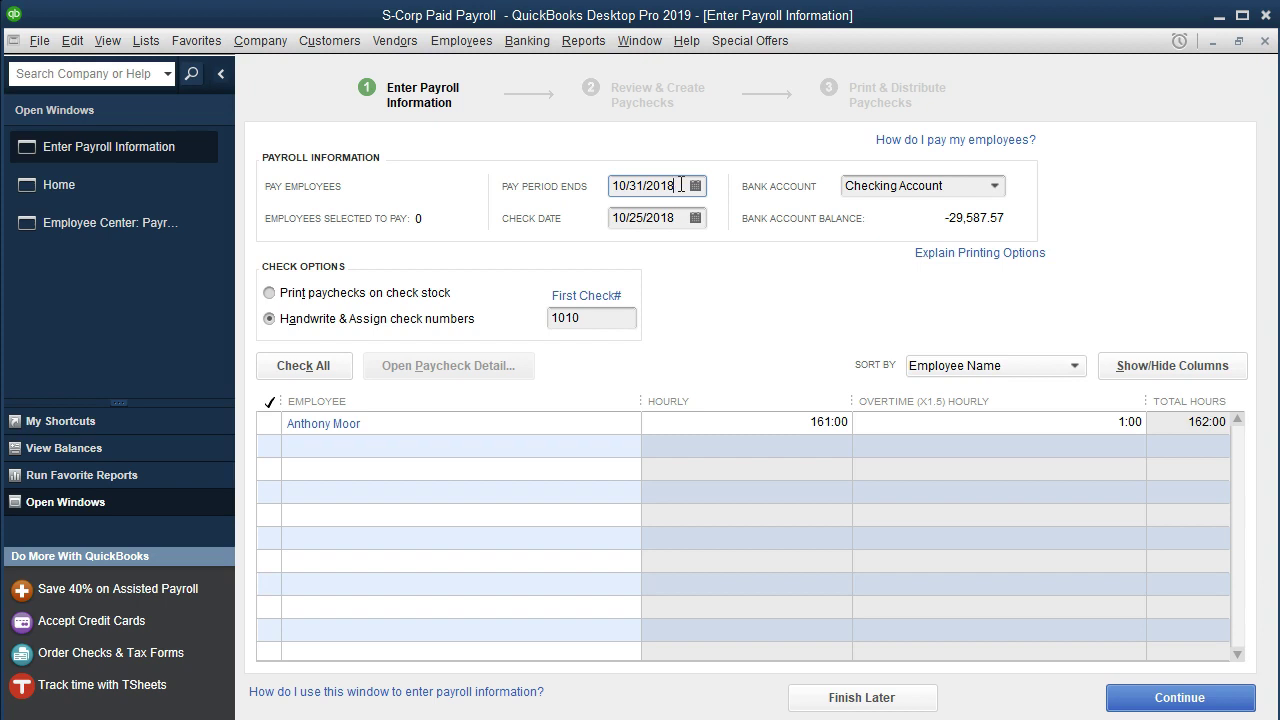
left_click(666, 218)
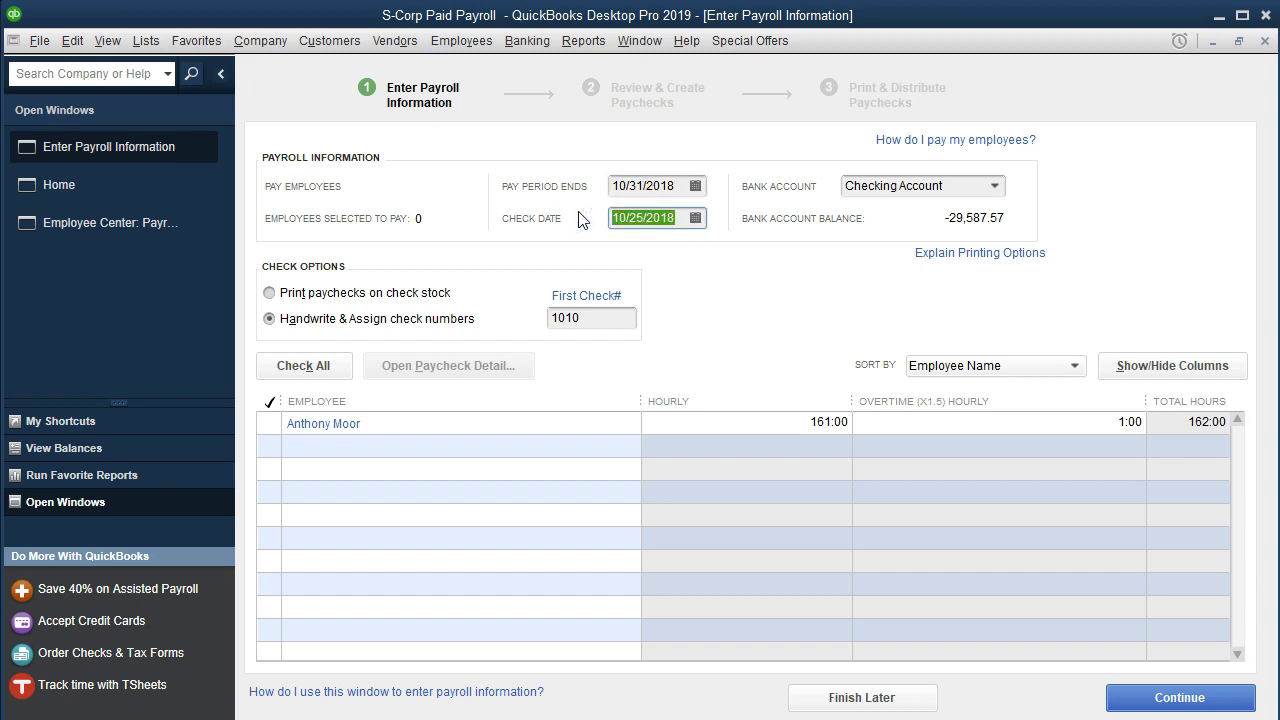
type("11")
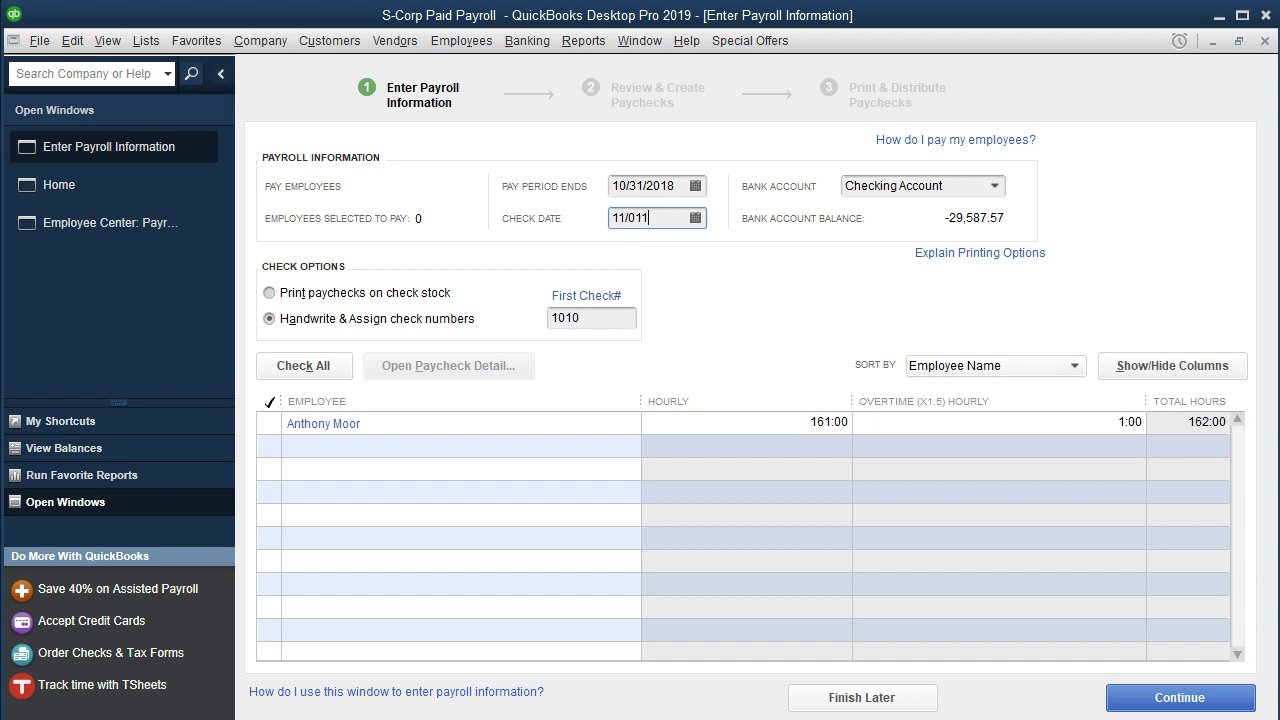
type("/01/2018")
key("Tab")
left_click(645, 252)
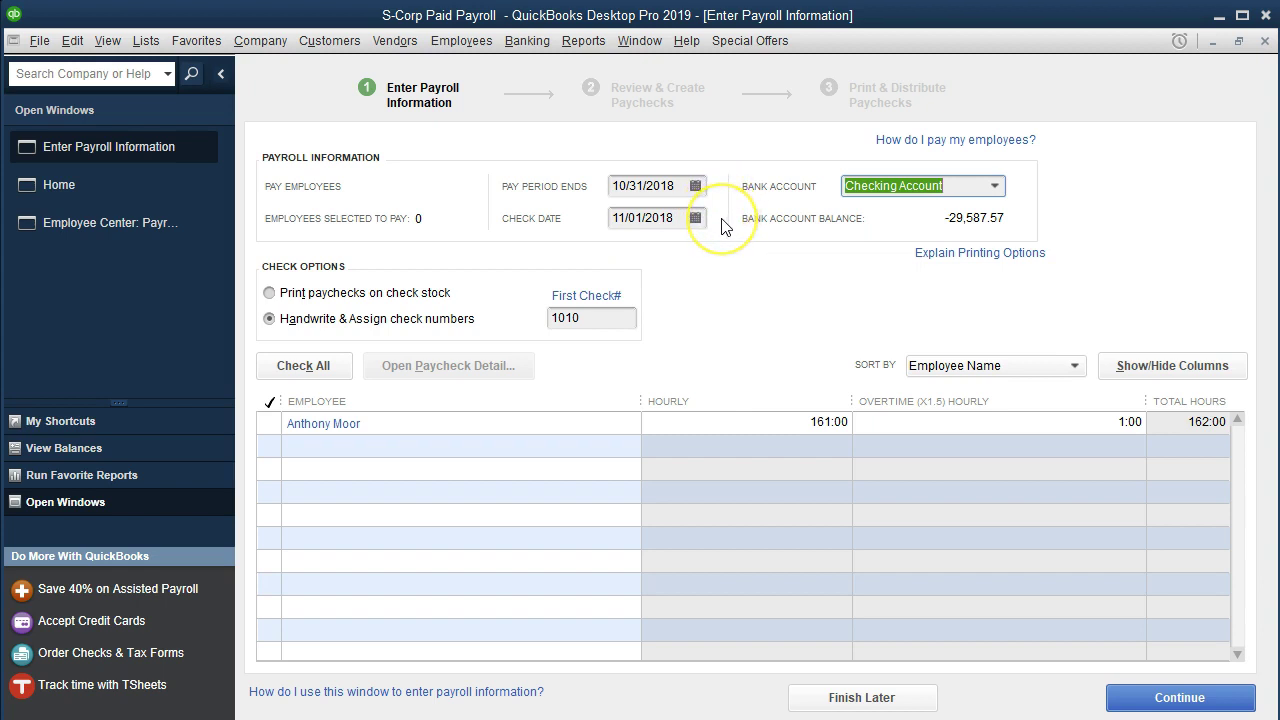
left_click(278, 420)
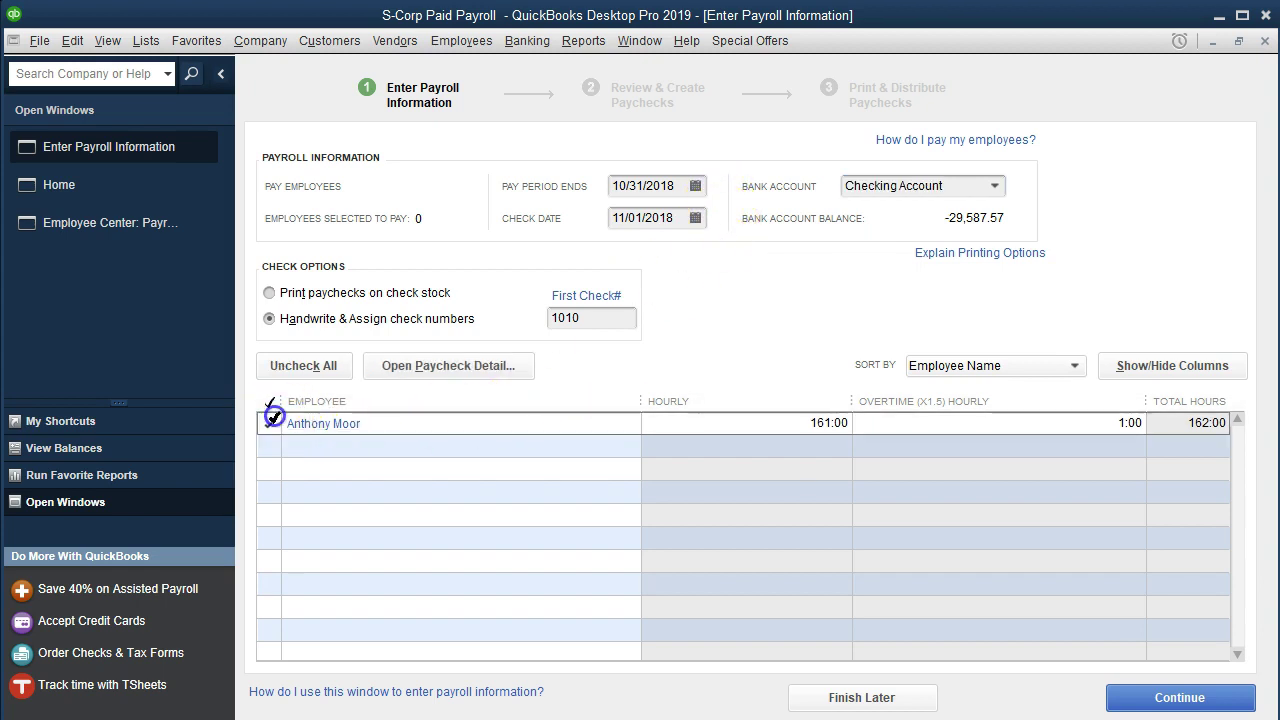
In the paycheck detail, change the Hourly hours from 161:00 to 160:00
left_click(324, 424)
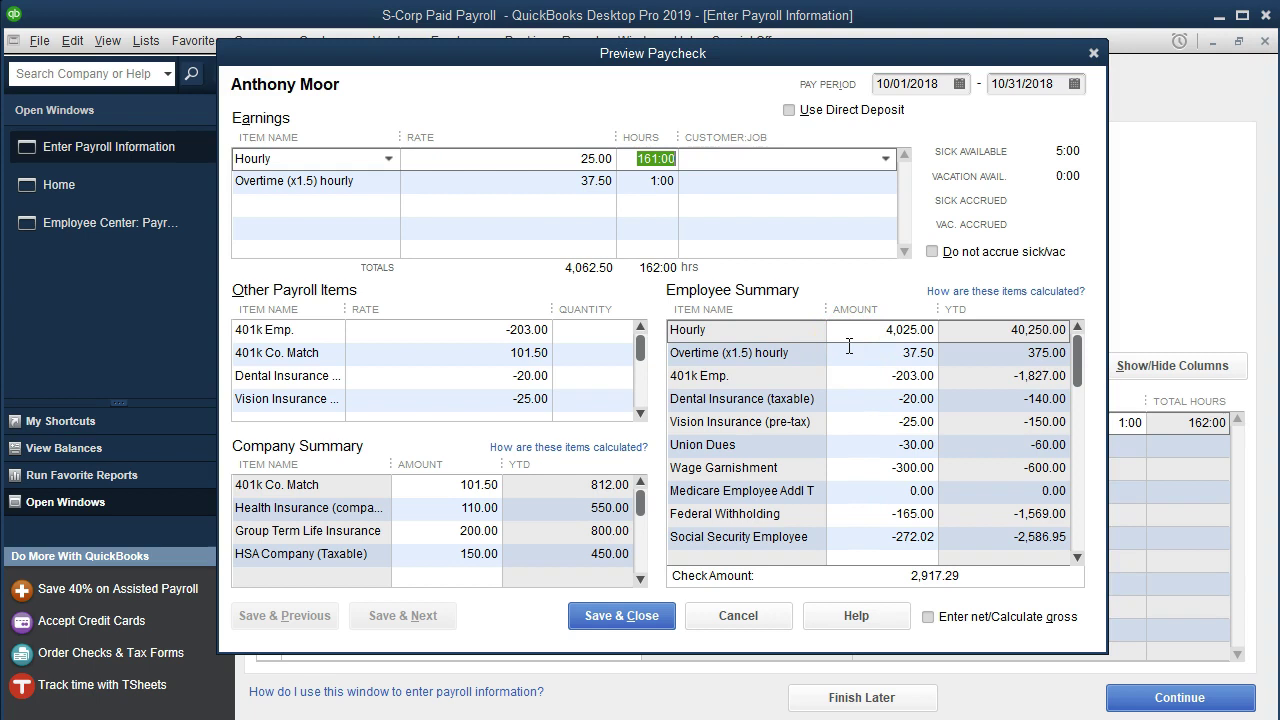
left_click(647, 158)
key("BackSpace")
type("0")
key("Tab")
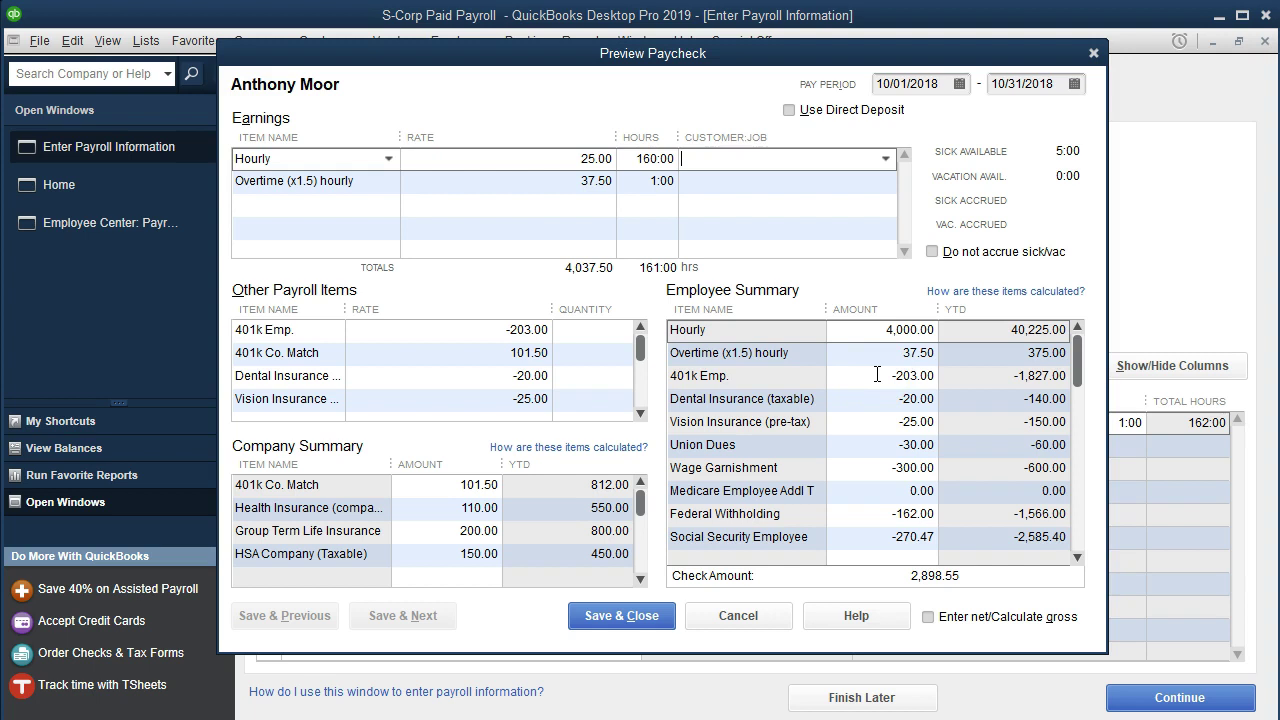
left_click(363, 206)
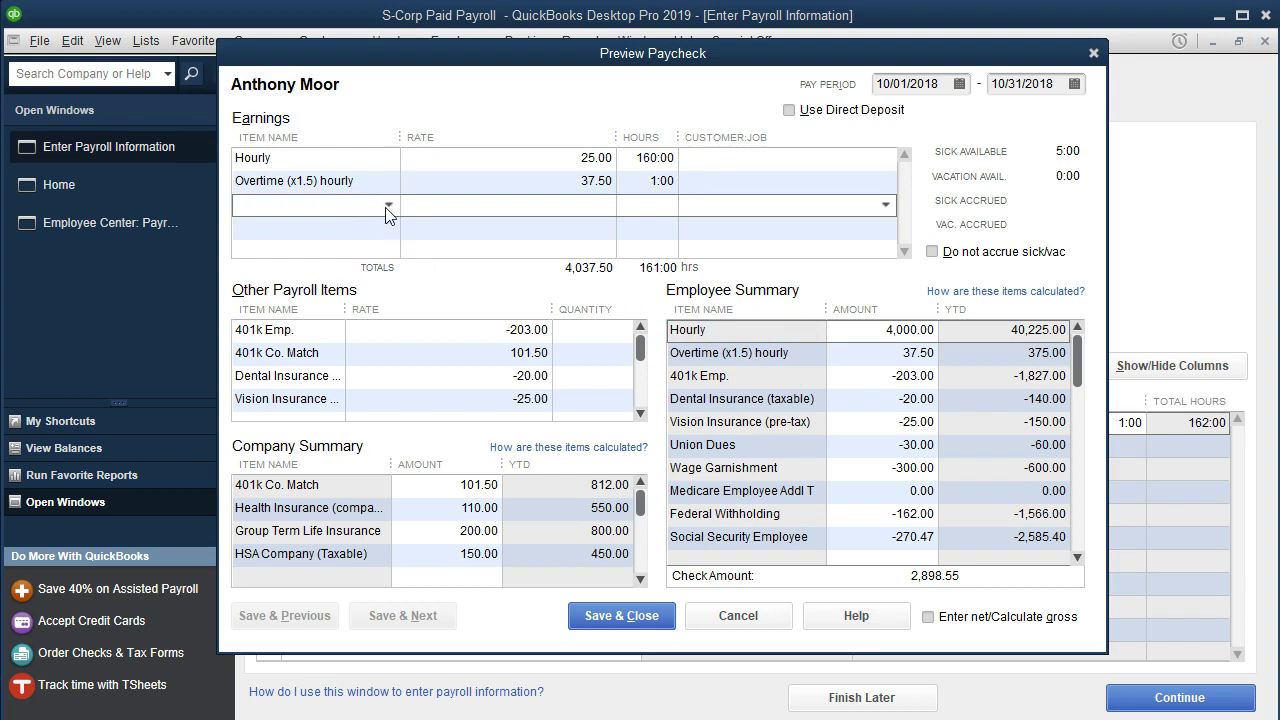
Add an Hourly Sick earnings line of 1:00 hour at 25.00
left_click(388, 207)
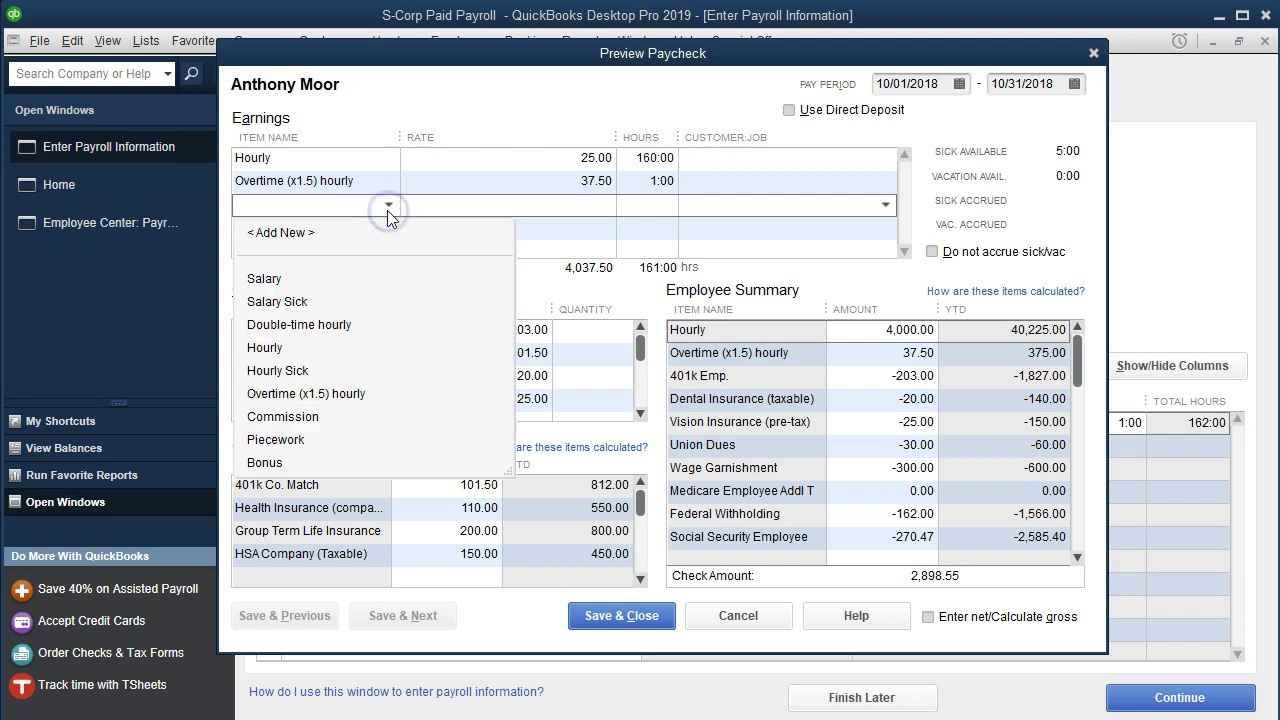
left_click(305, 303)
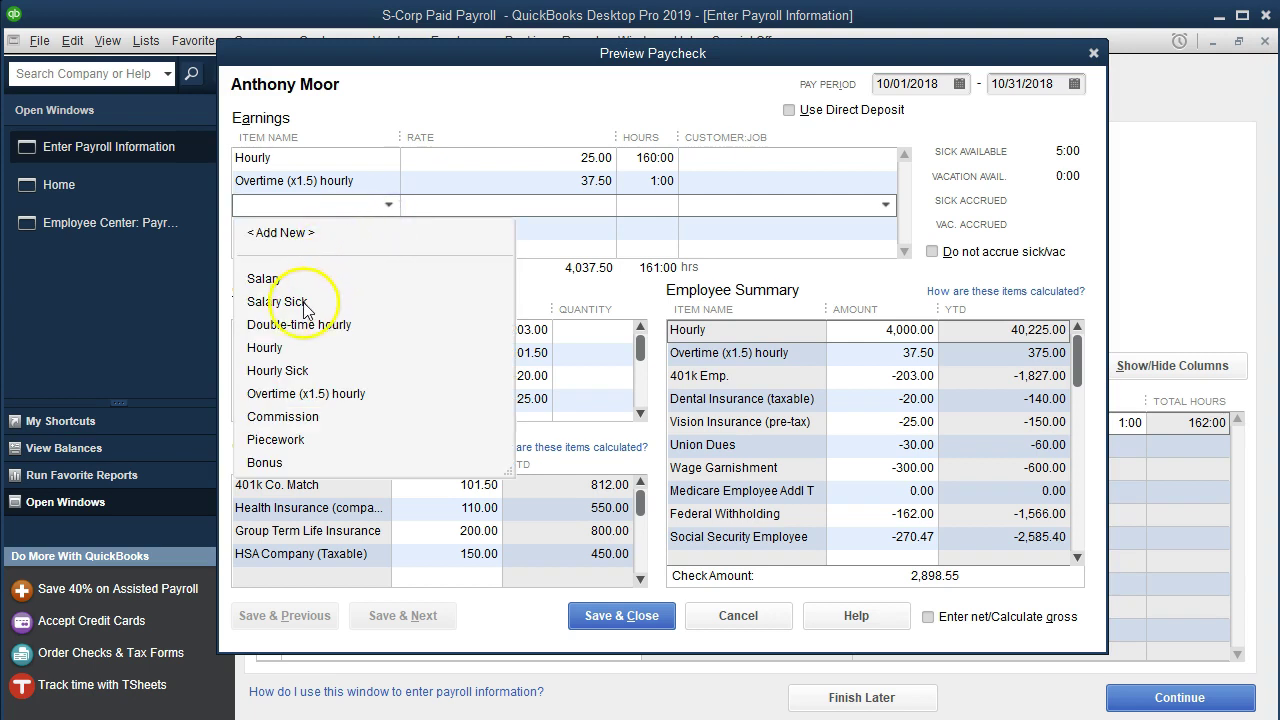
left_click(300, 371)
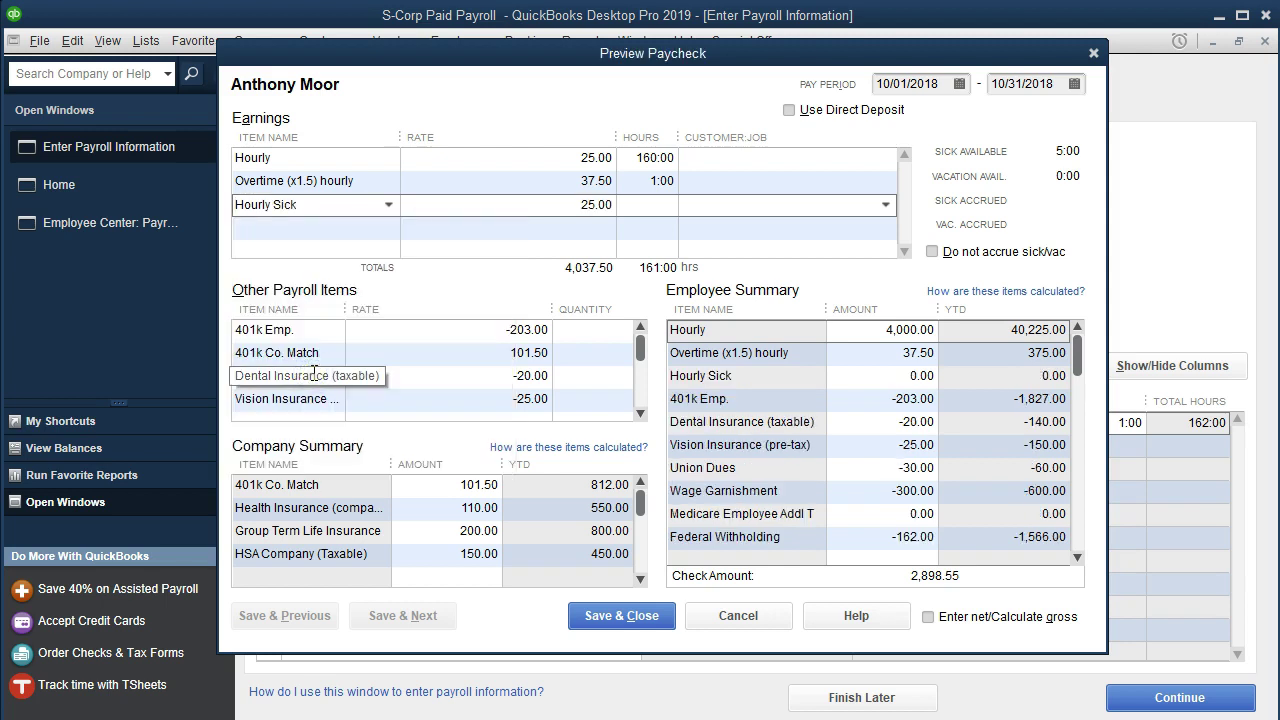
key("Tab")
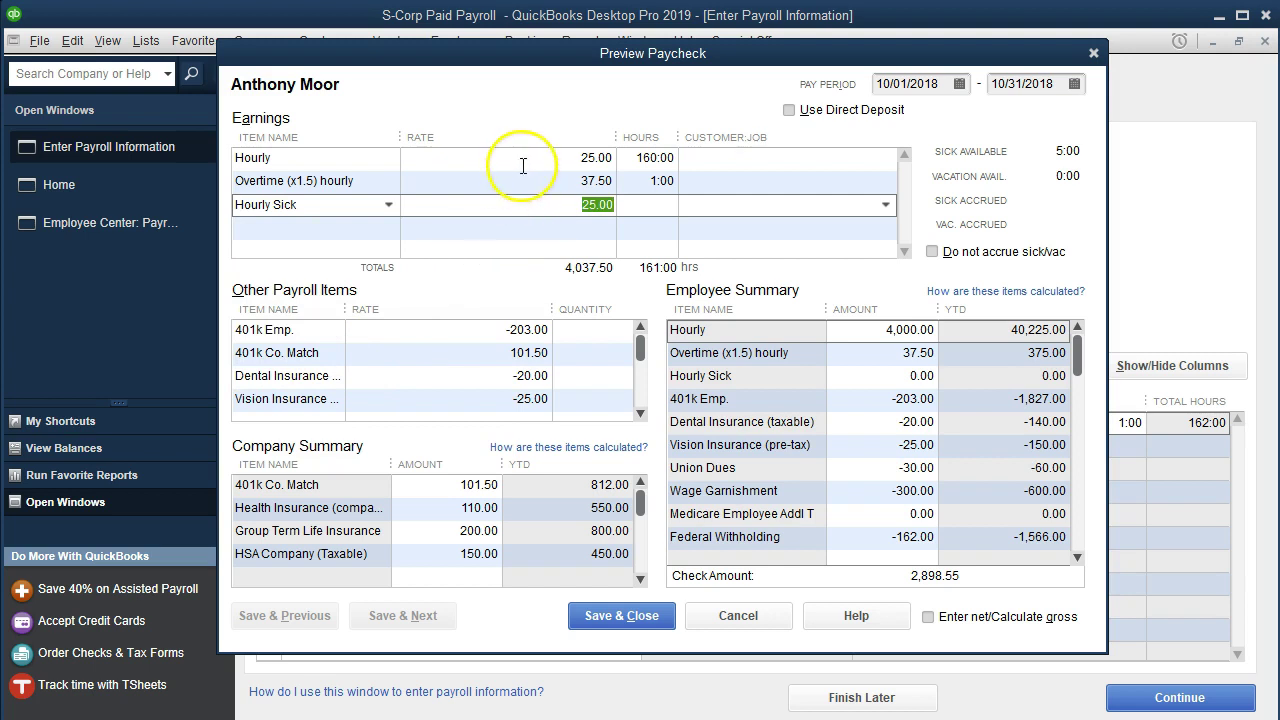
left_click(641, 204)
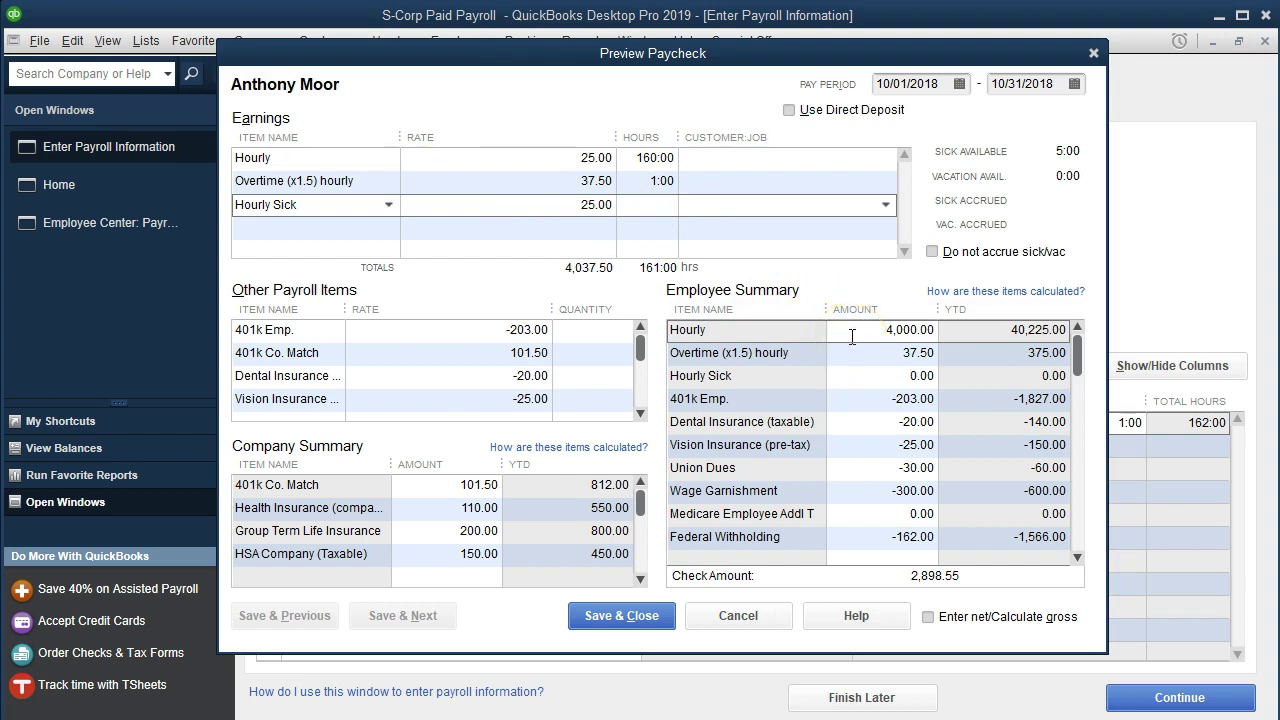
type("1")
key("Tab")
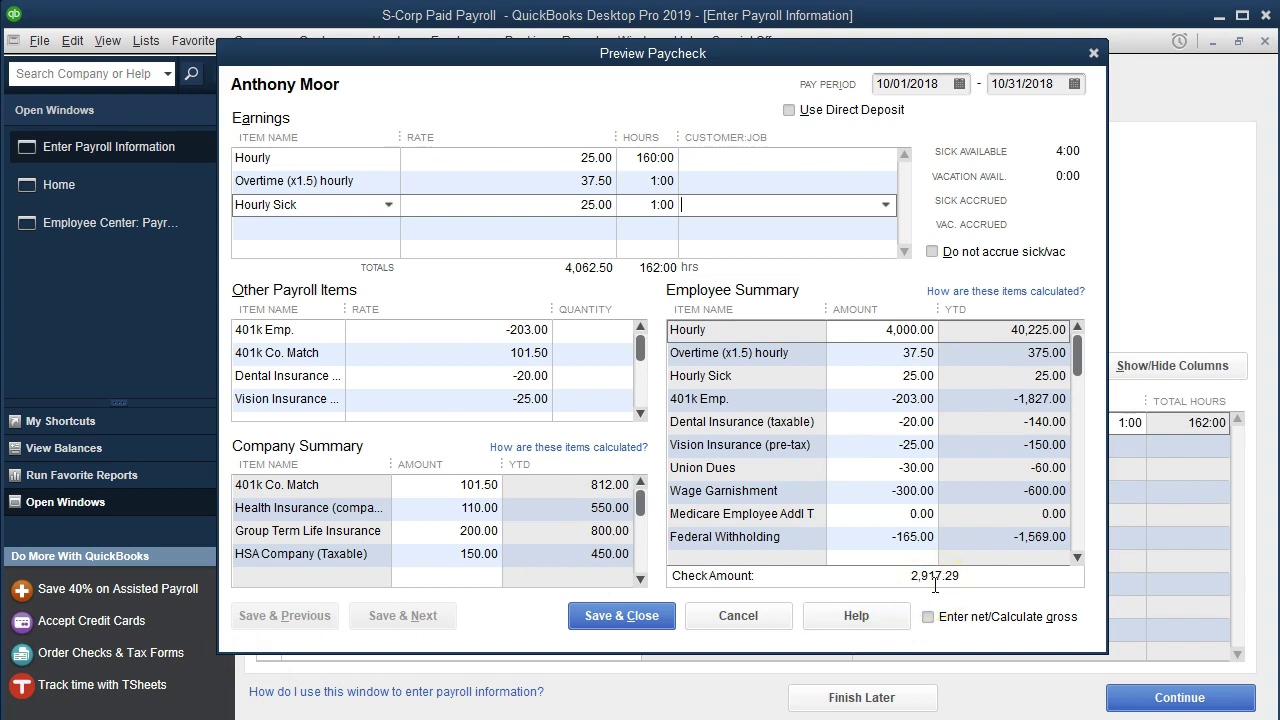
Review the recalculated Federal Withholding and Medicare Employee amounts in the Employee Summary
left_click(871, 356)
left_click(884, 379)
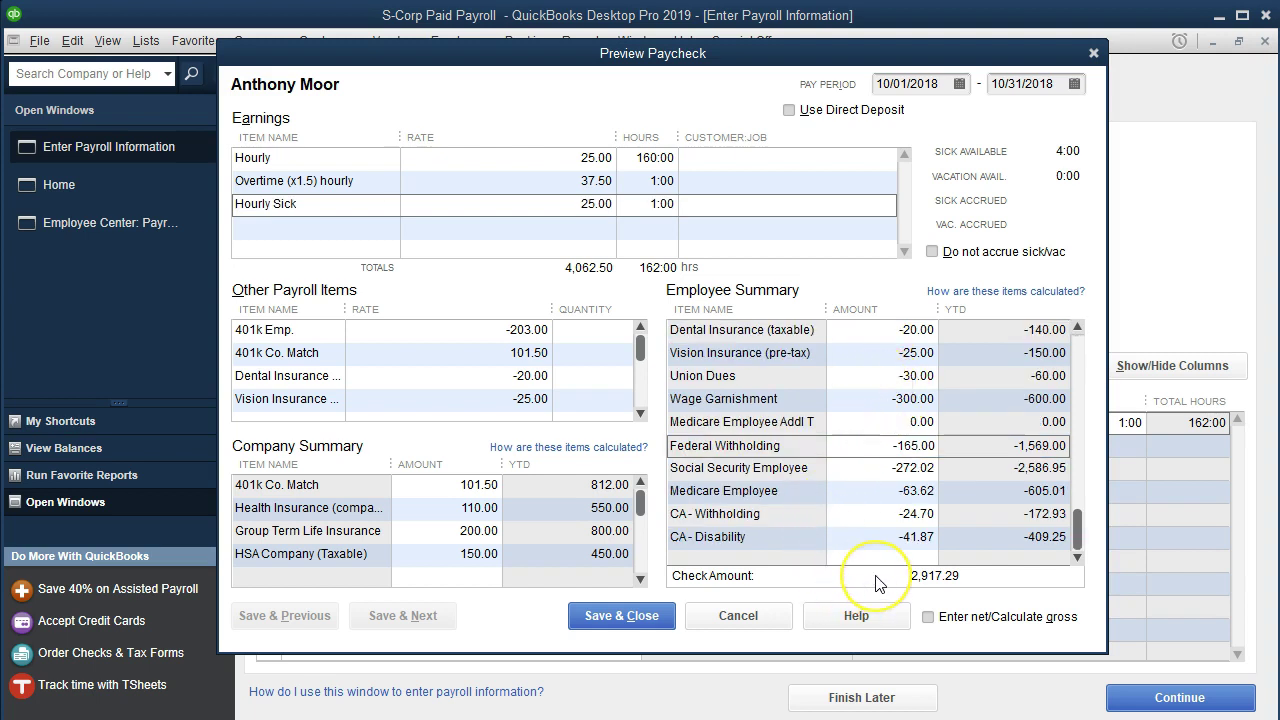
left_click(869, 447)
left_click(868, 465)
left_click(871, 490)
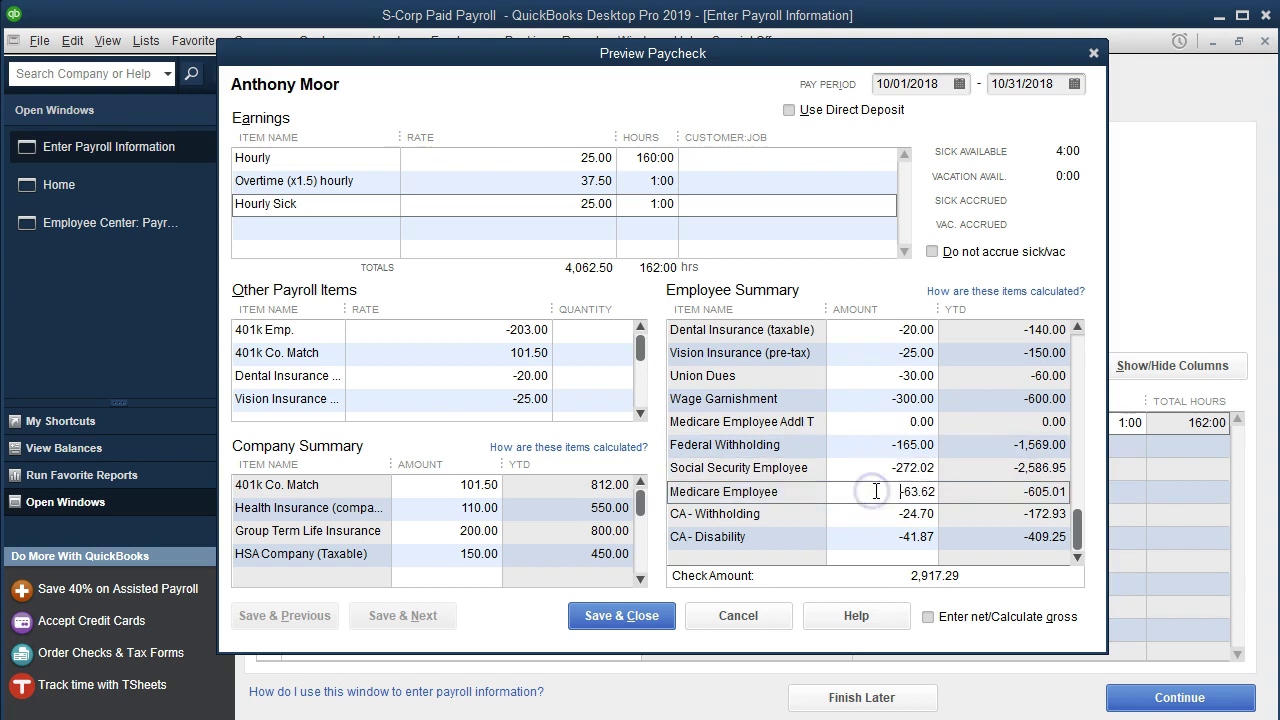
Save the paycheck detail, continue past the review, and create the 11/01/2018 paycheck
left_click(627, 617)
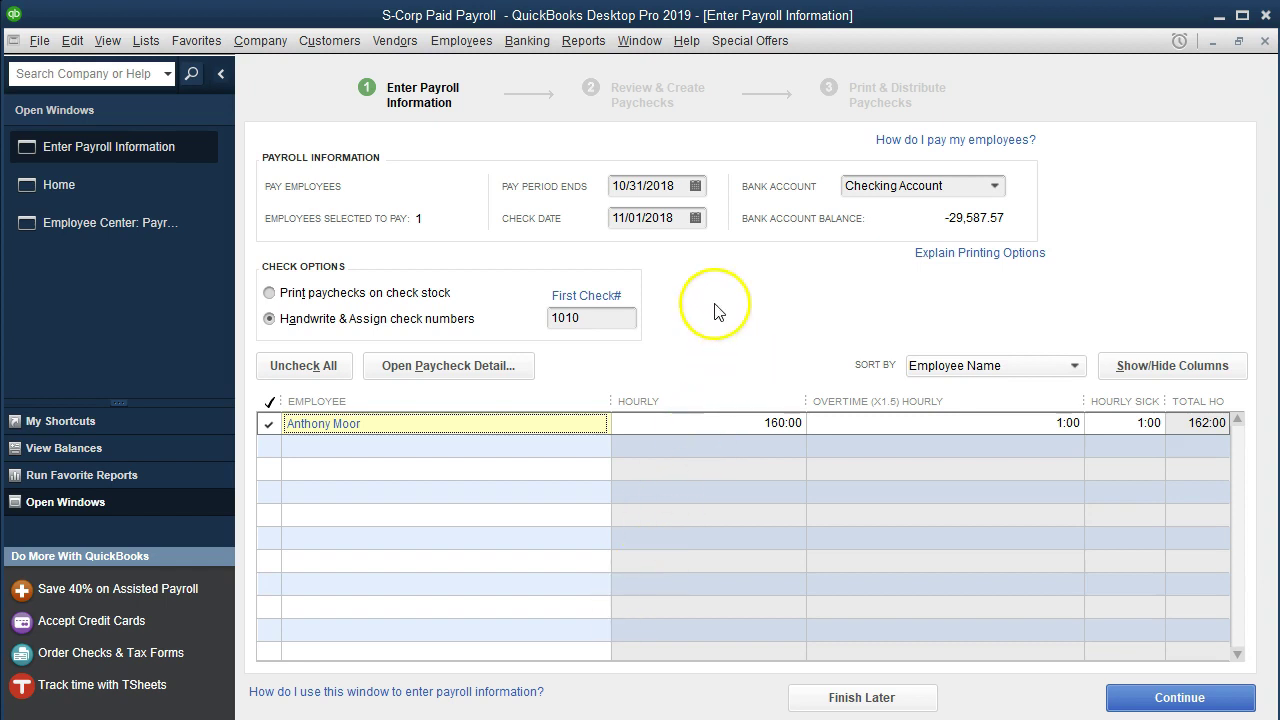
left_click(1142, 700)
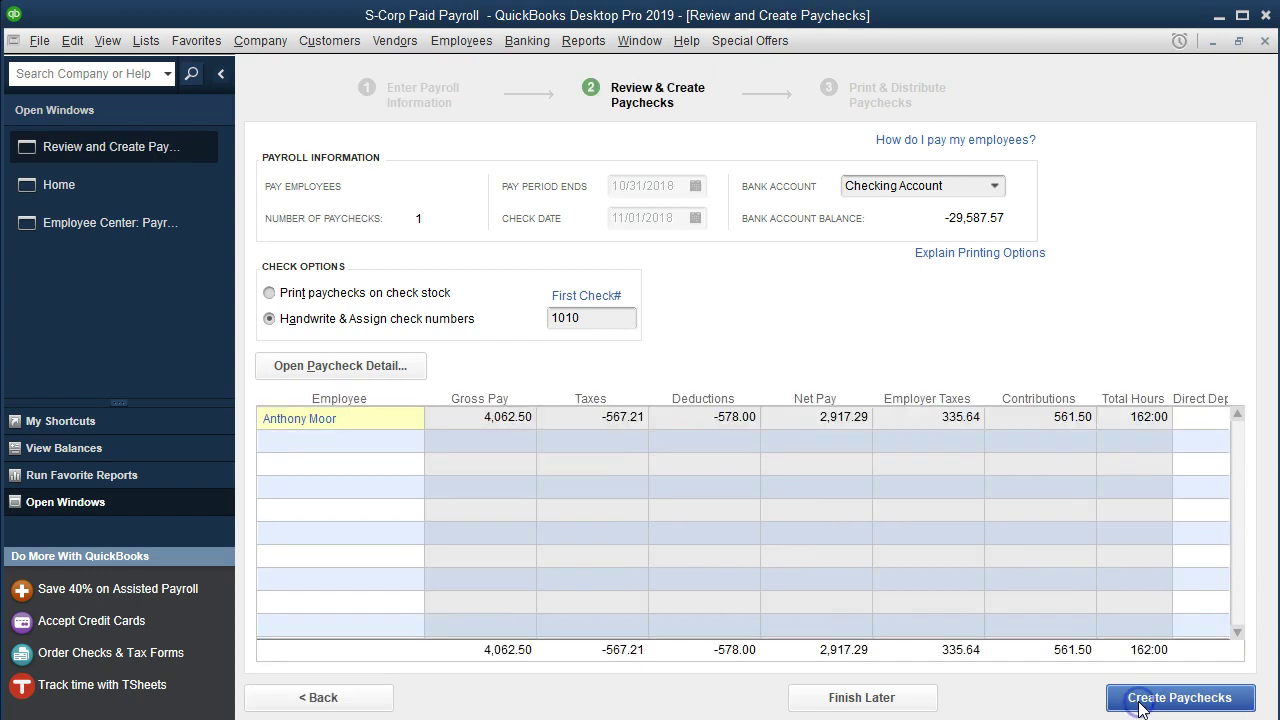
left_click(1140, 700)
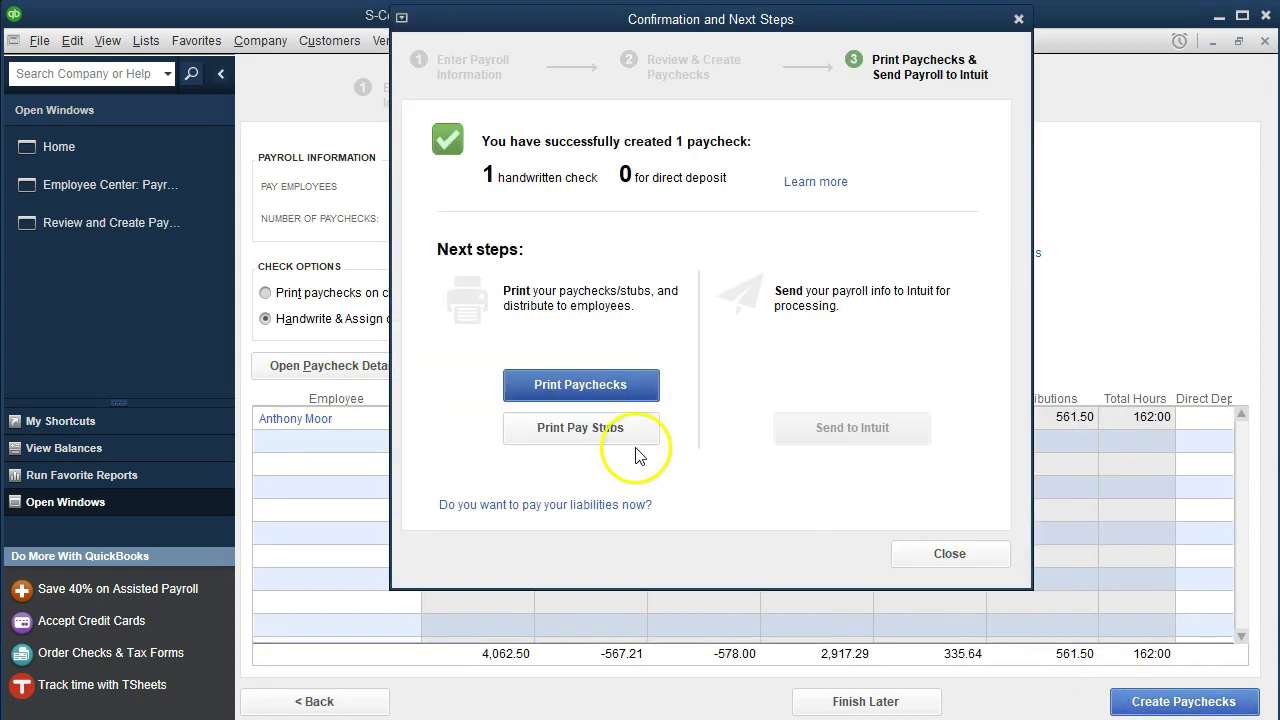
Preview the 11/01/2018 pay stub for $2,917.29, zoom in, then close the preview
left_click(631, 437)
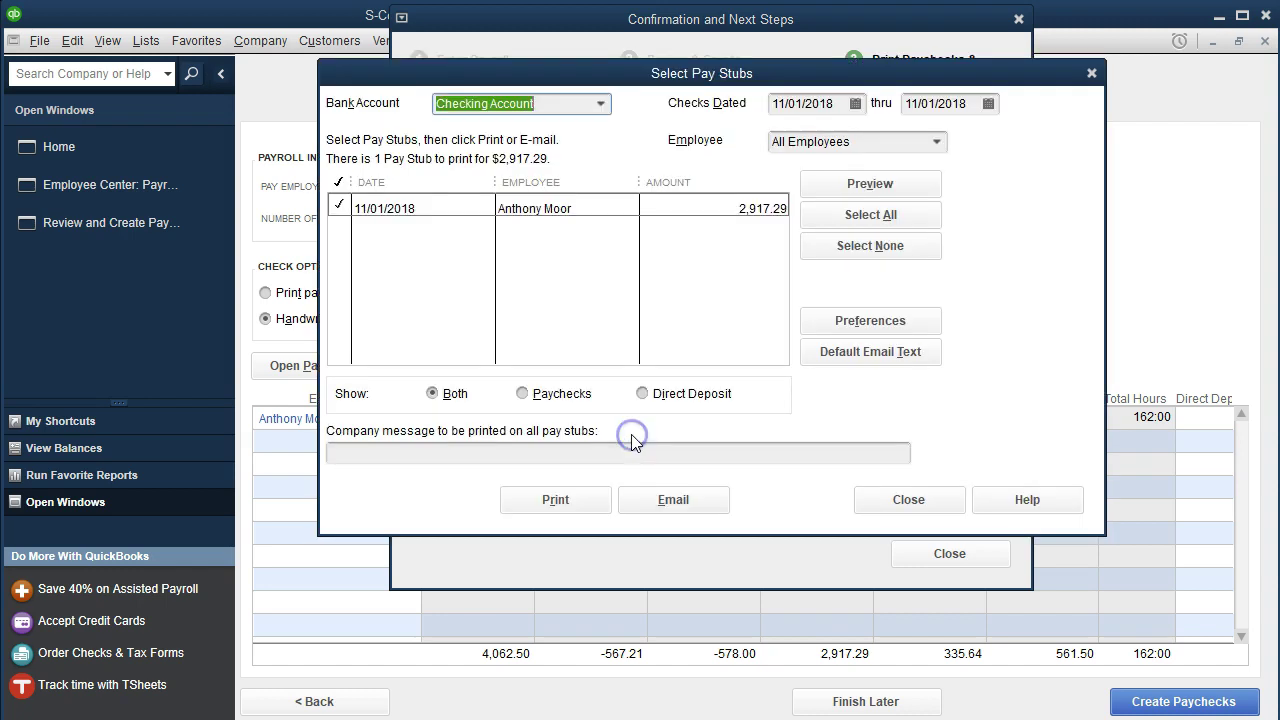
left_click(869, 184)
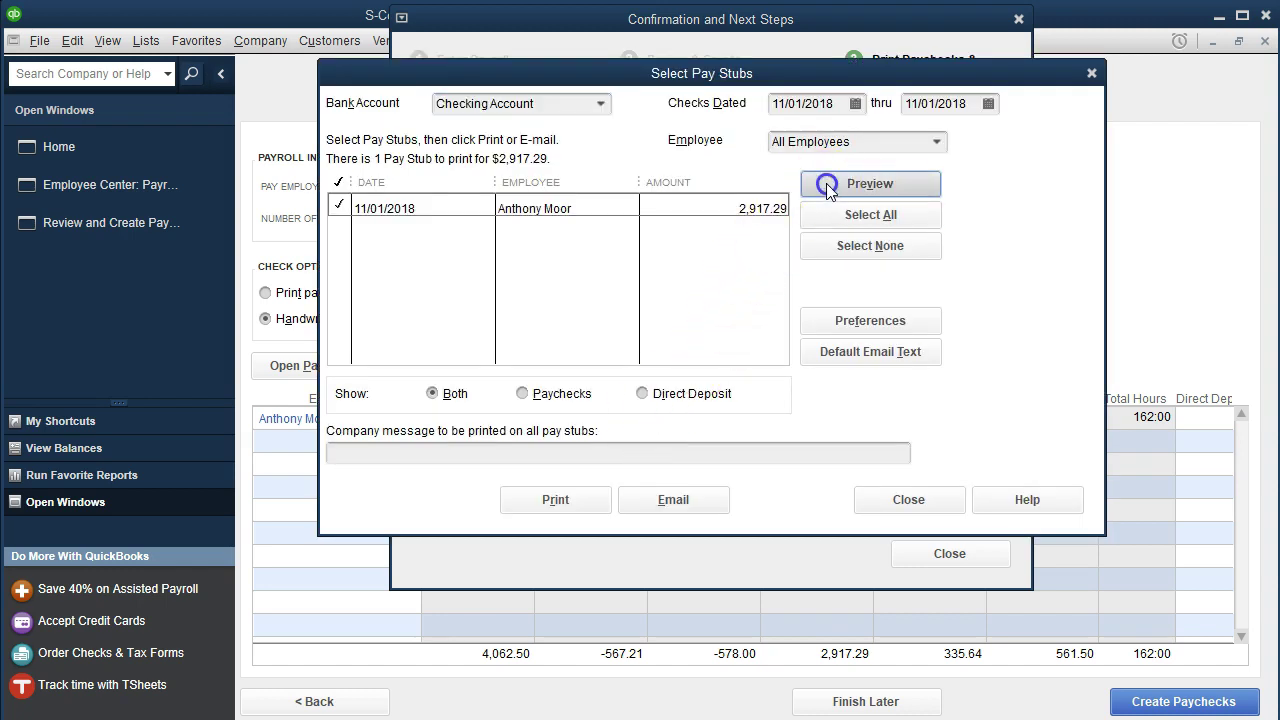
left_click(349, 245)
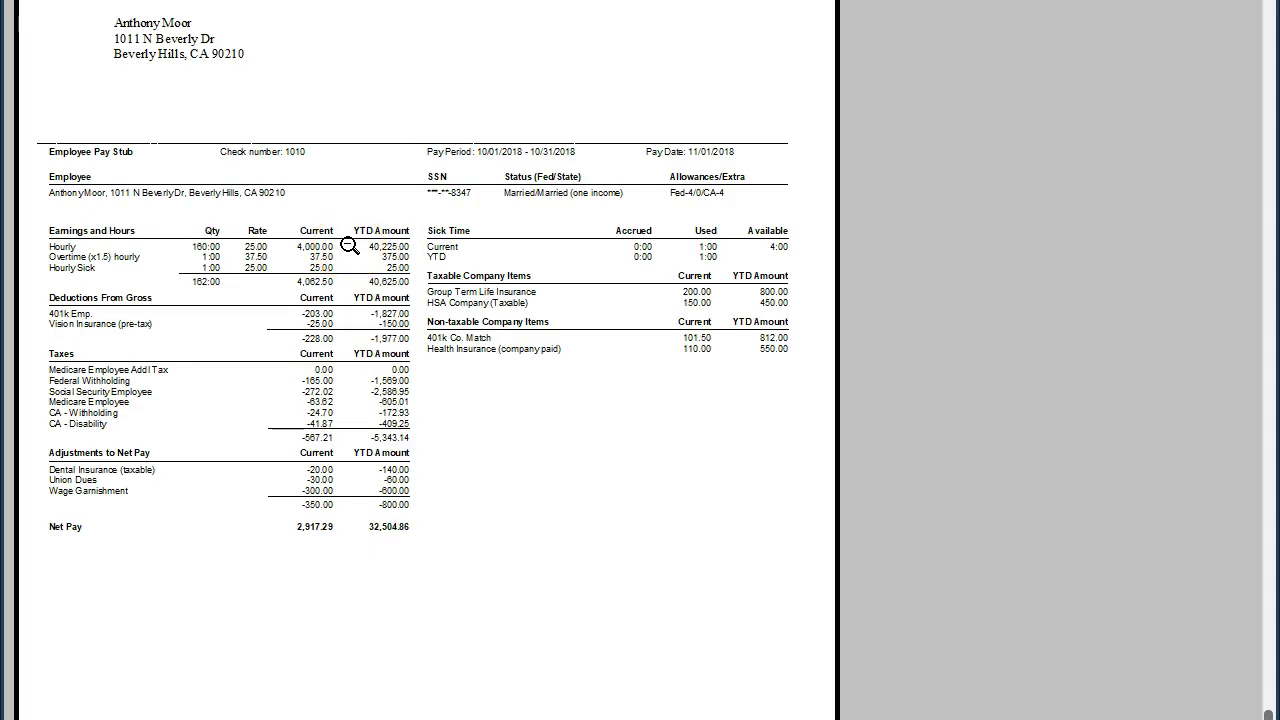
left_click(347, 283)
key("Escape")
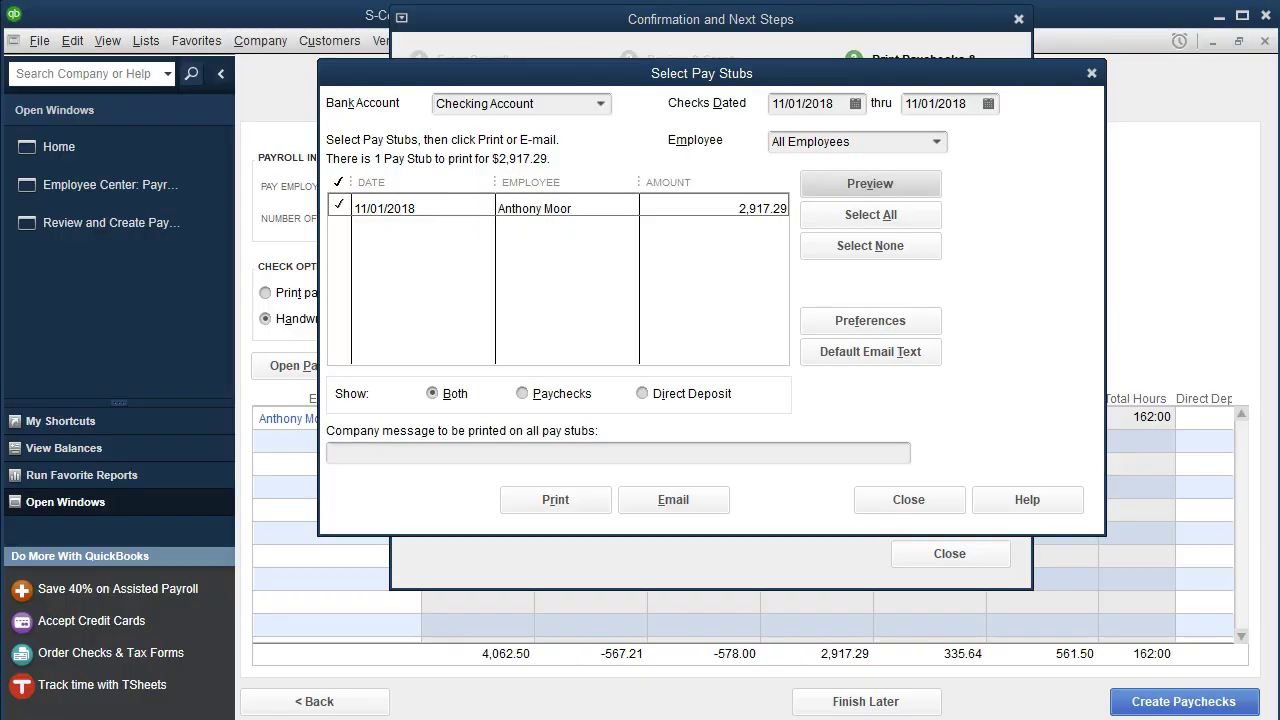
Close the pay stub selection, payroll confirmation and Payroll Center windows
left_click(1090, 74)
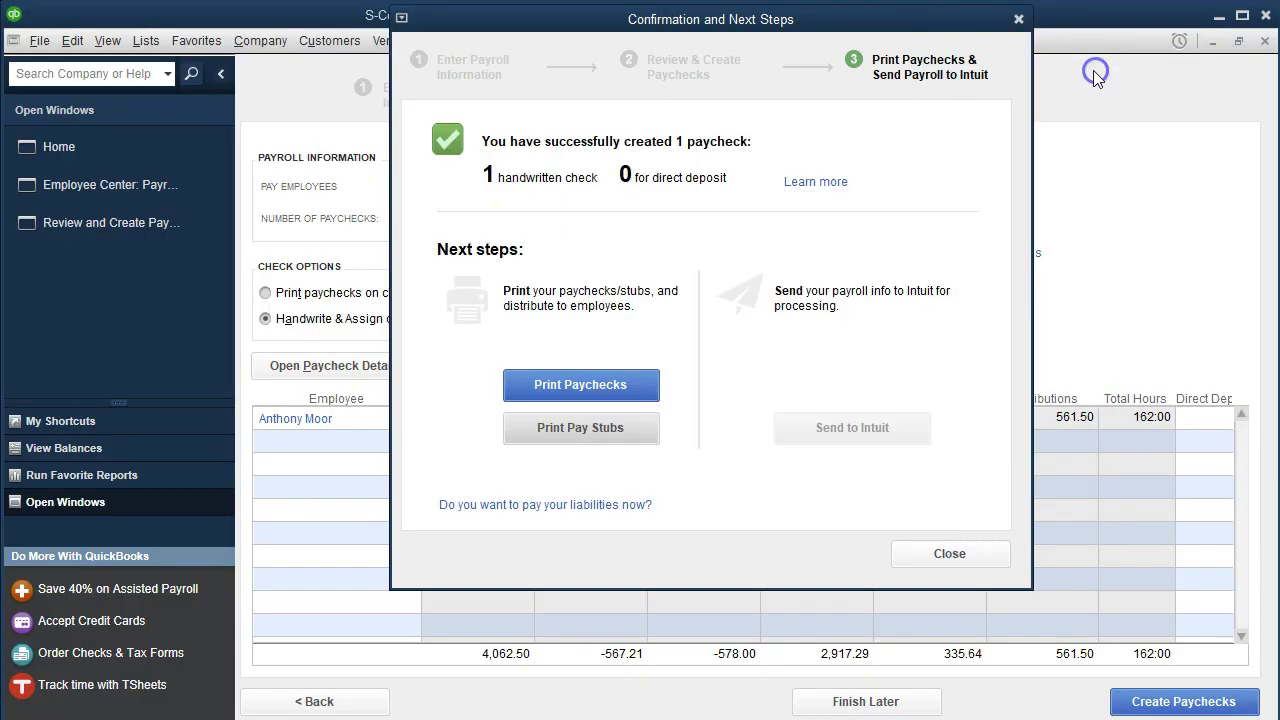
left_click(1018, 19)
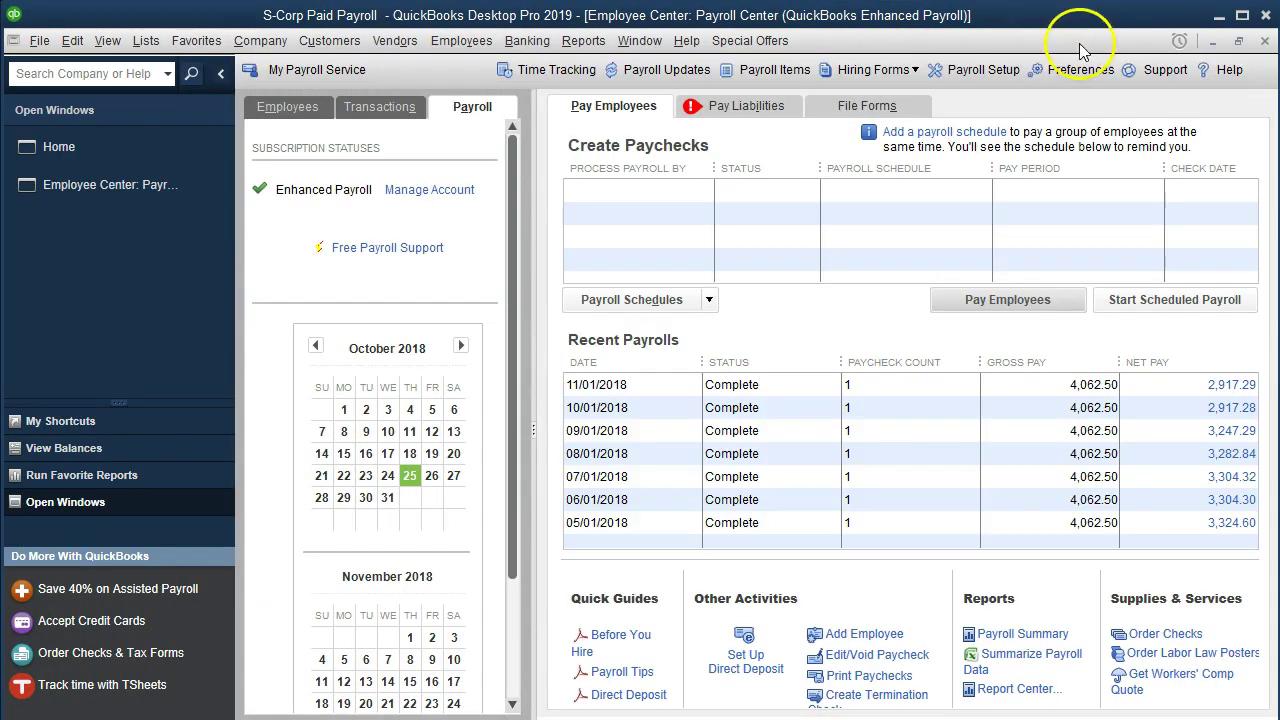
left_click(1238, 41)
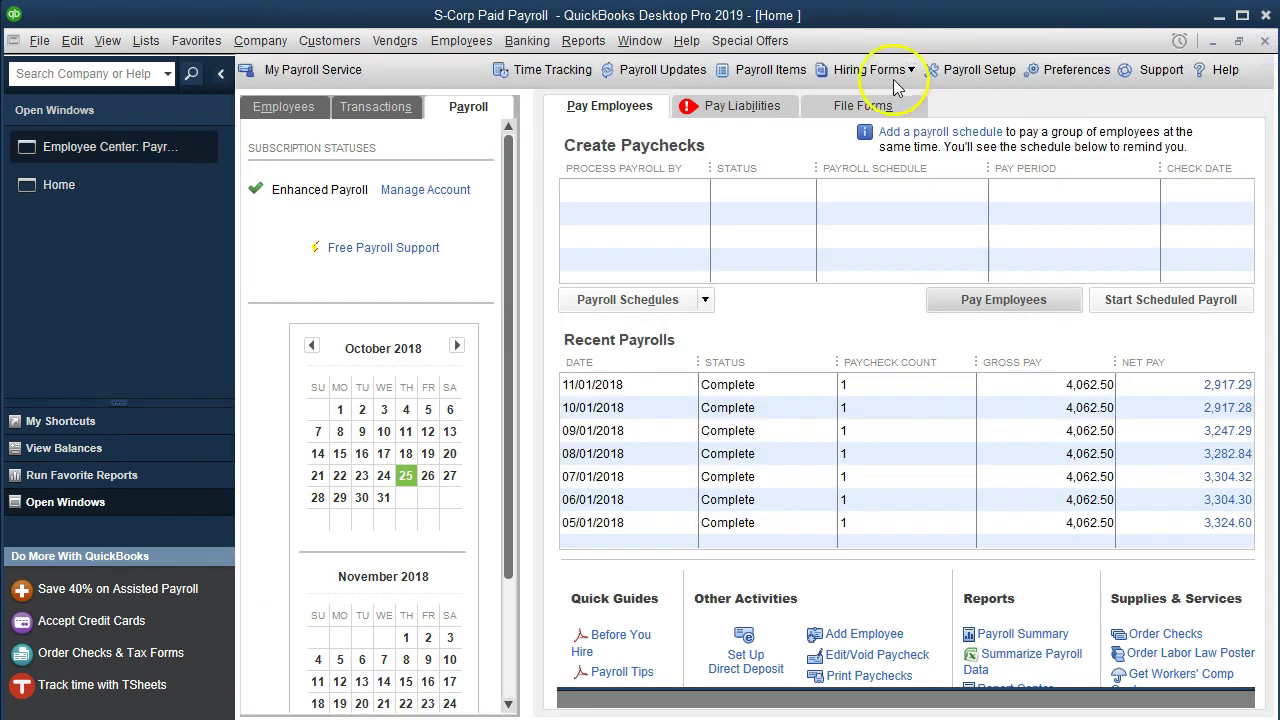
key("Escape")
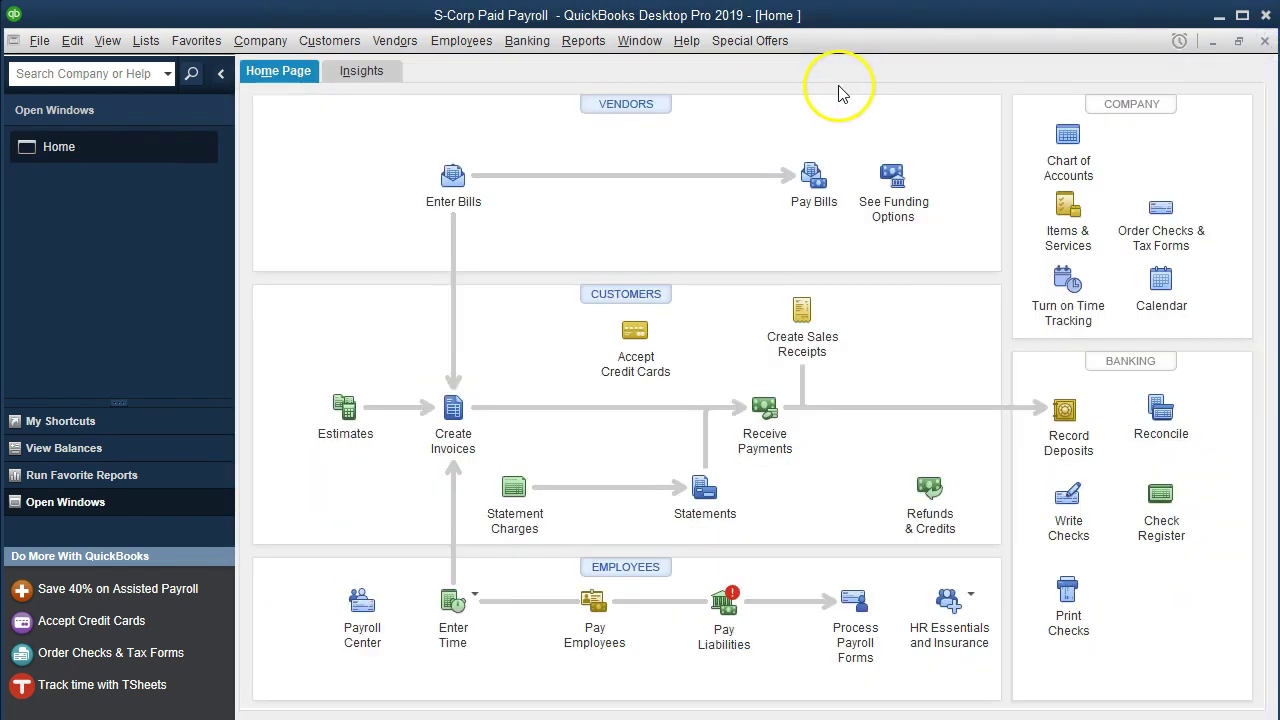
Open the Checking account register via Banking > Use Register
left_click(527, 52)
left_click(546, 126)
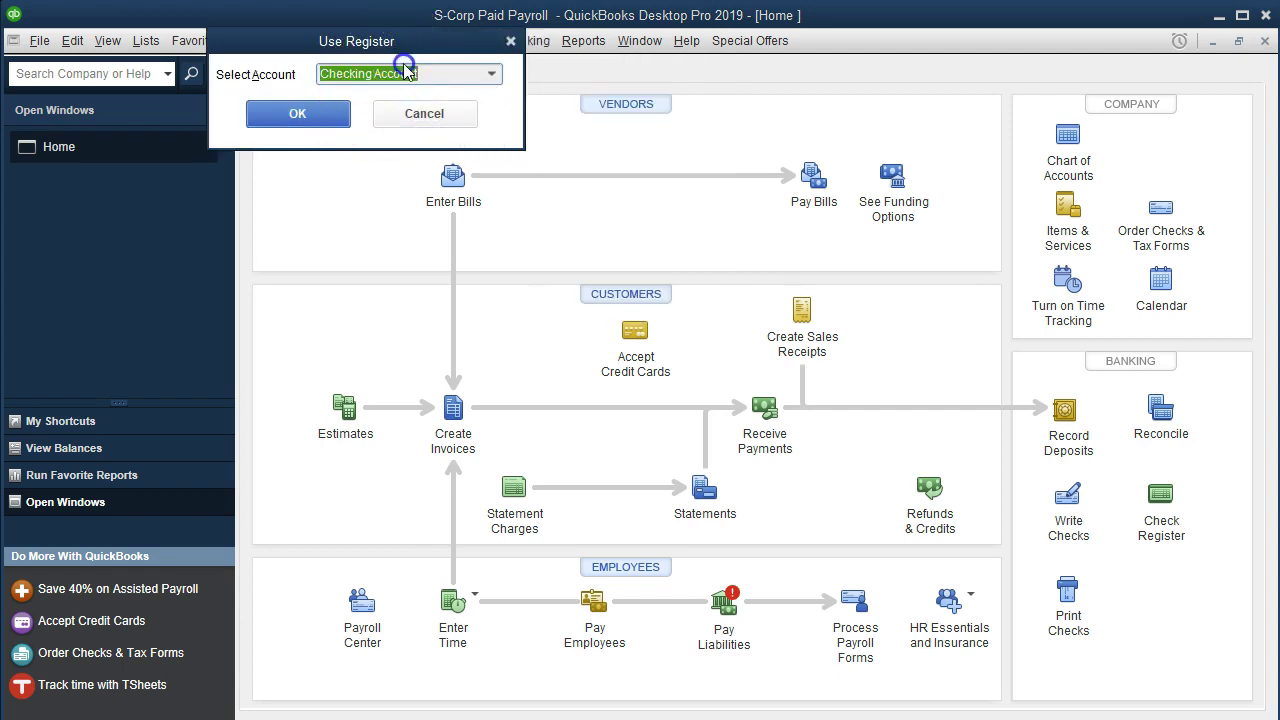
left_click(336, 165)
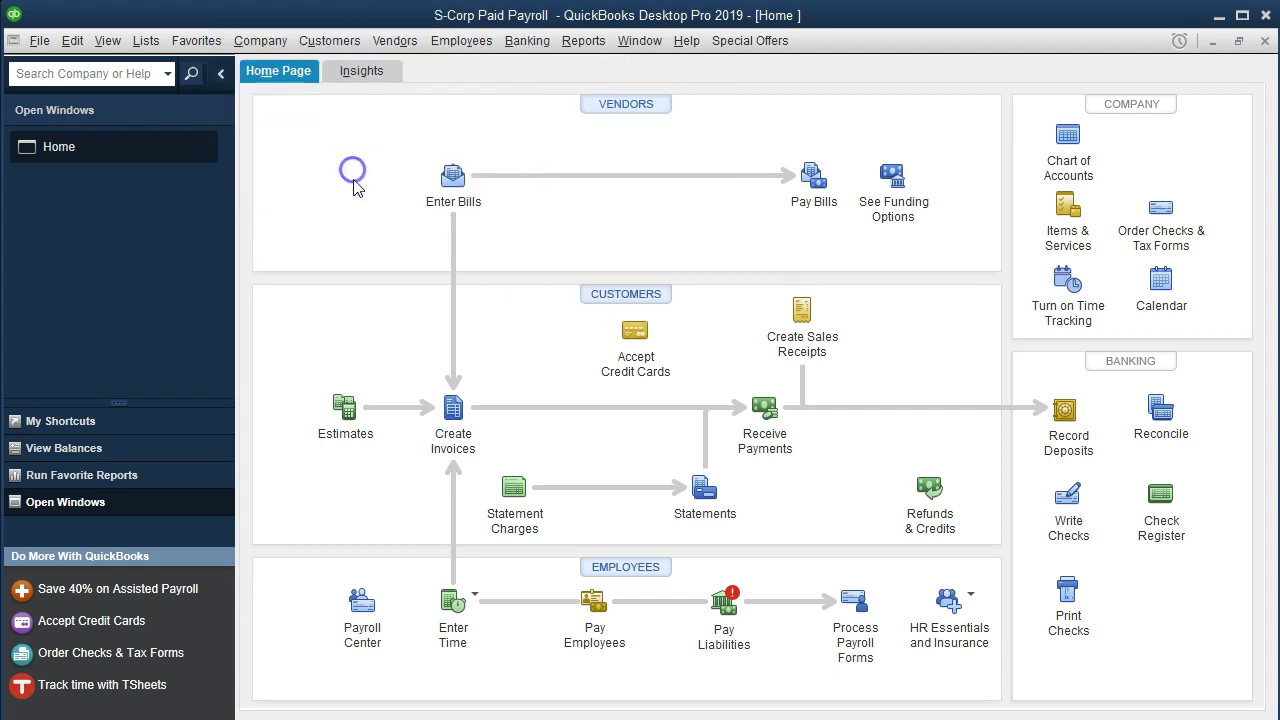